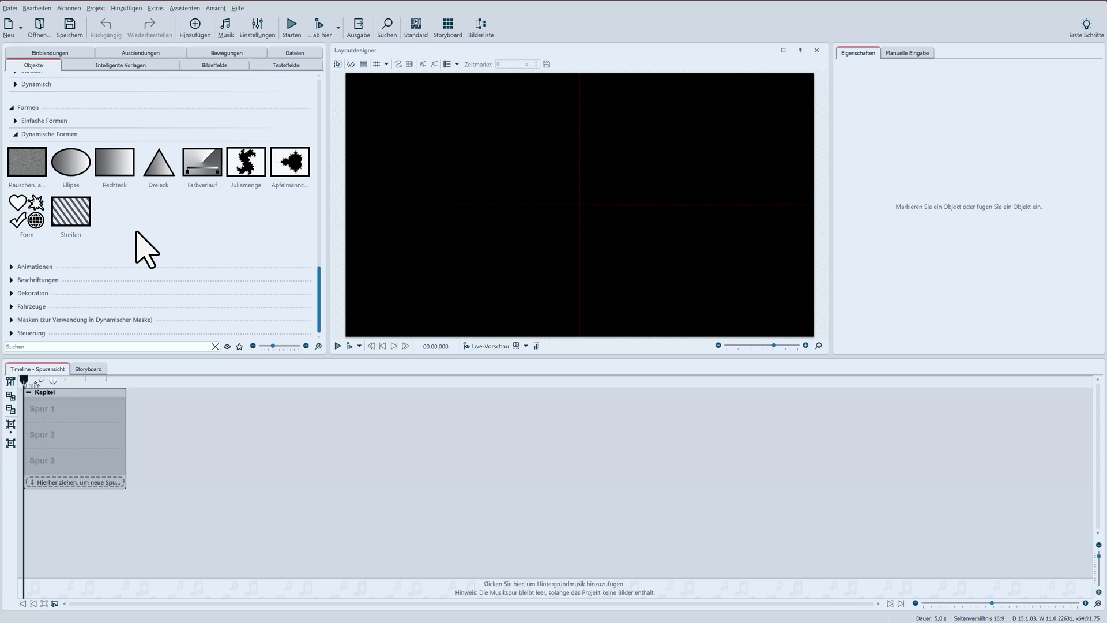
- Add a Streifen object to the first track and set its pattern size to 2 % and its angle to 120°
drag(74, 222, 95, 406)
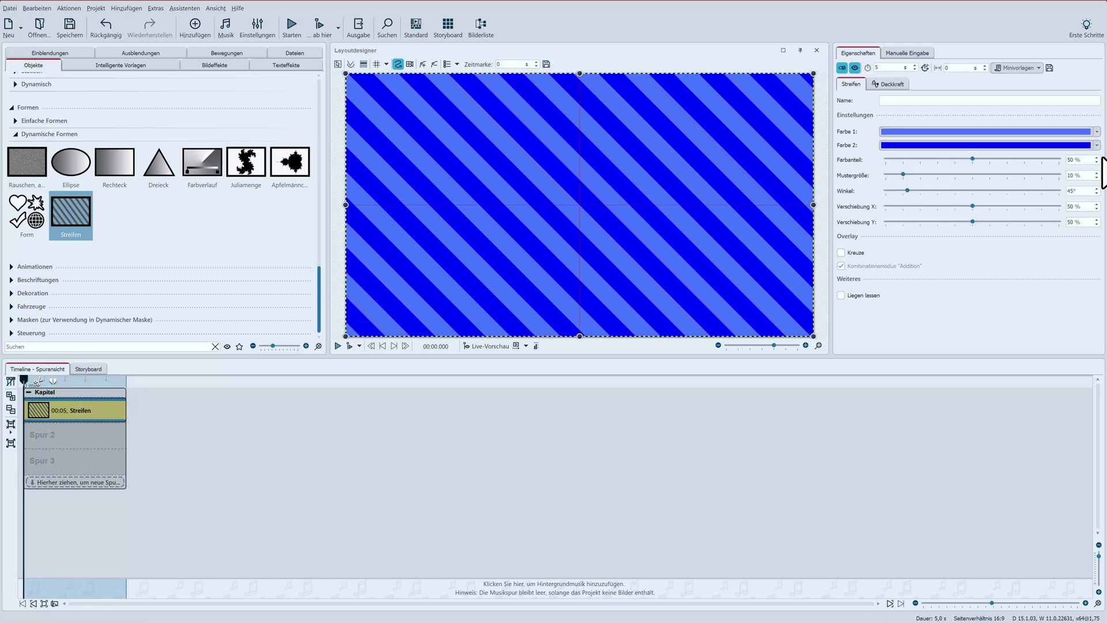
click(1096, 178)
click(1097, 177)
click(1096, 177)
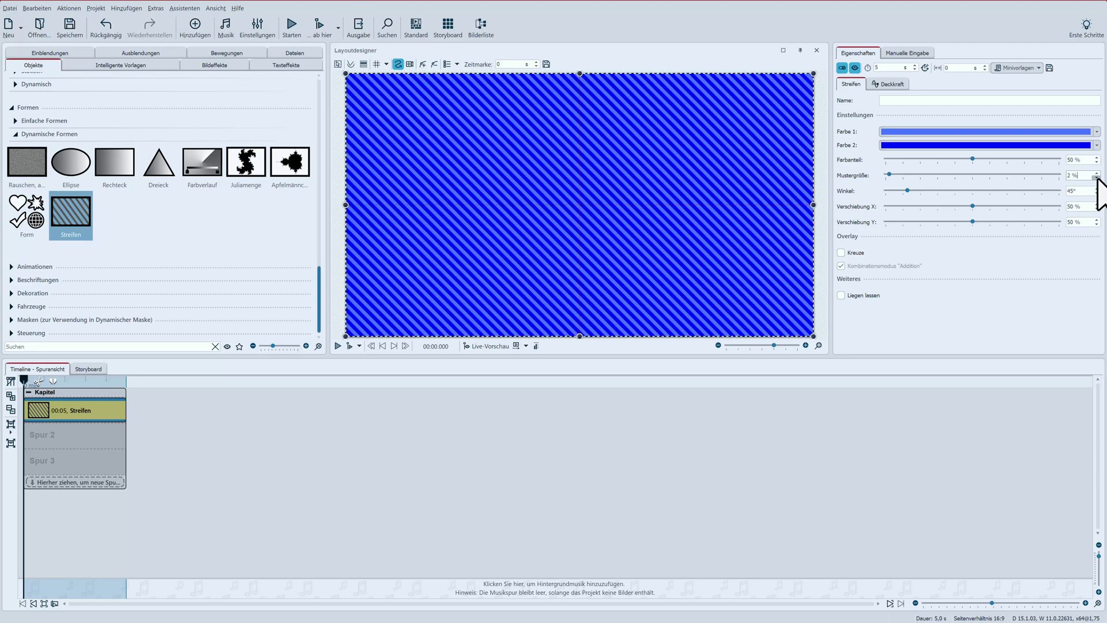
click(1096, 188)
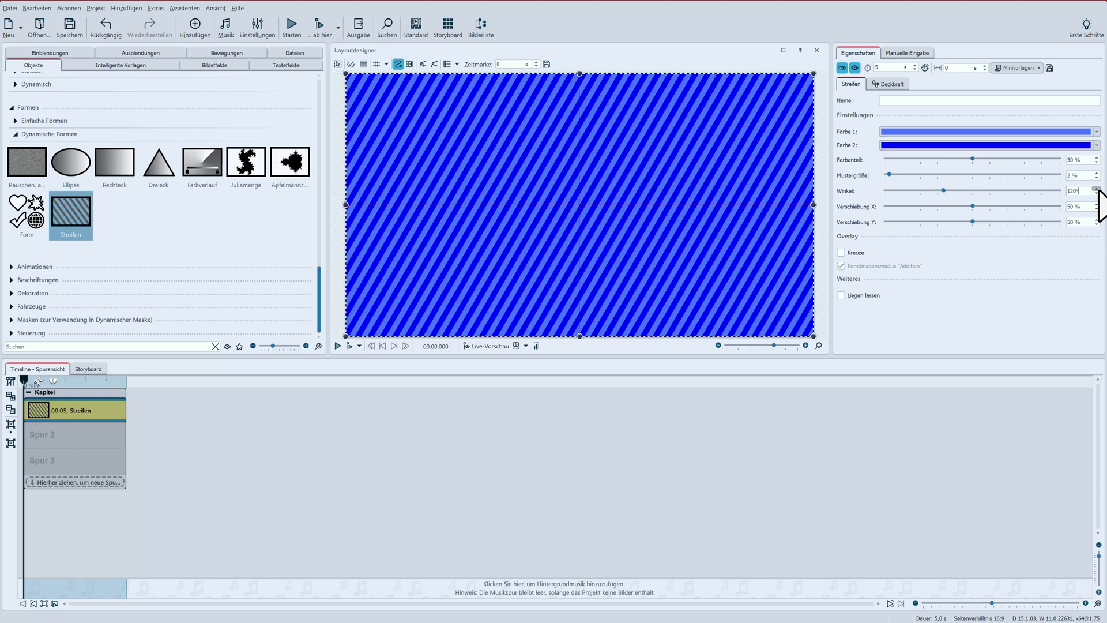
- Try the mini templates 3, 8 and 7 on the stripes object
click(1015, 69)
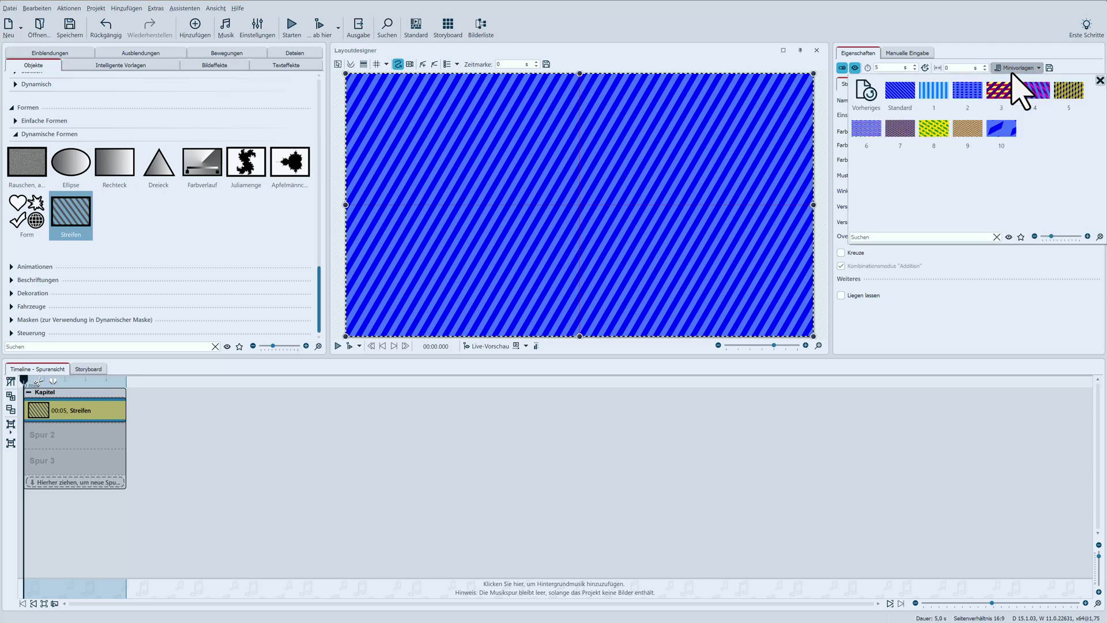
click(1009, 87)
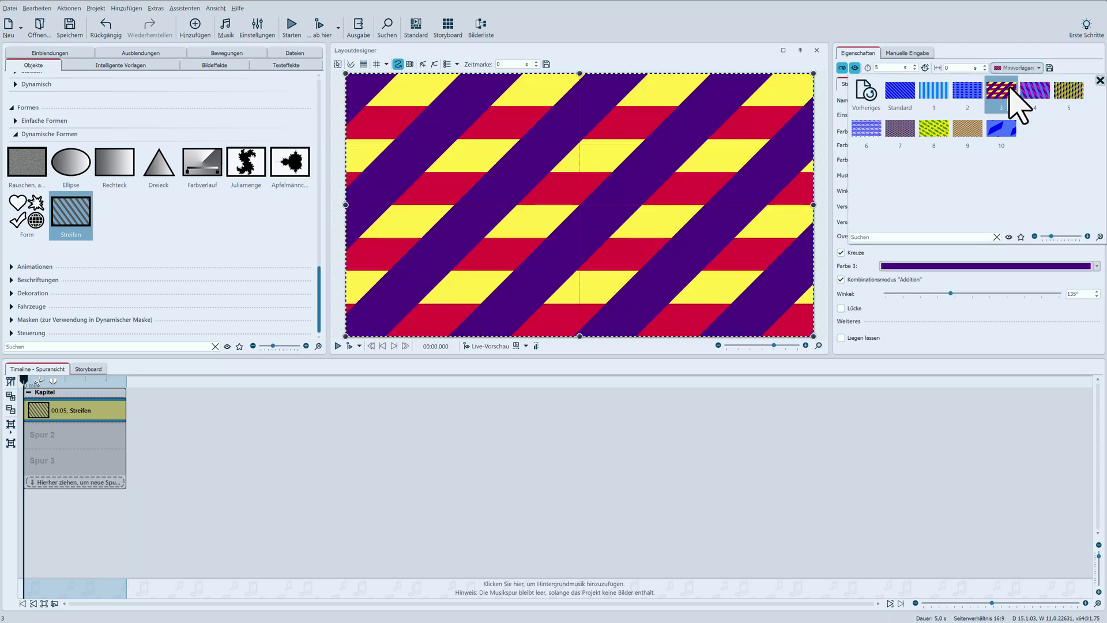
click(934, 136)
click(895, 136)
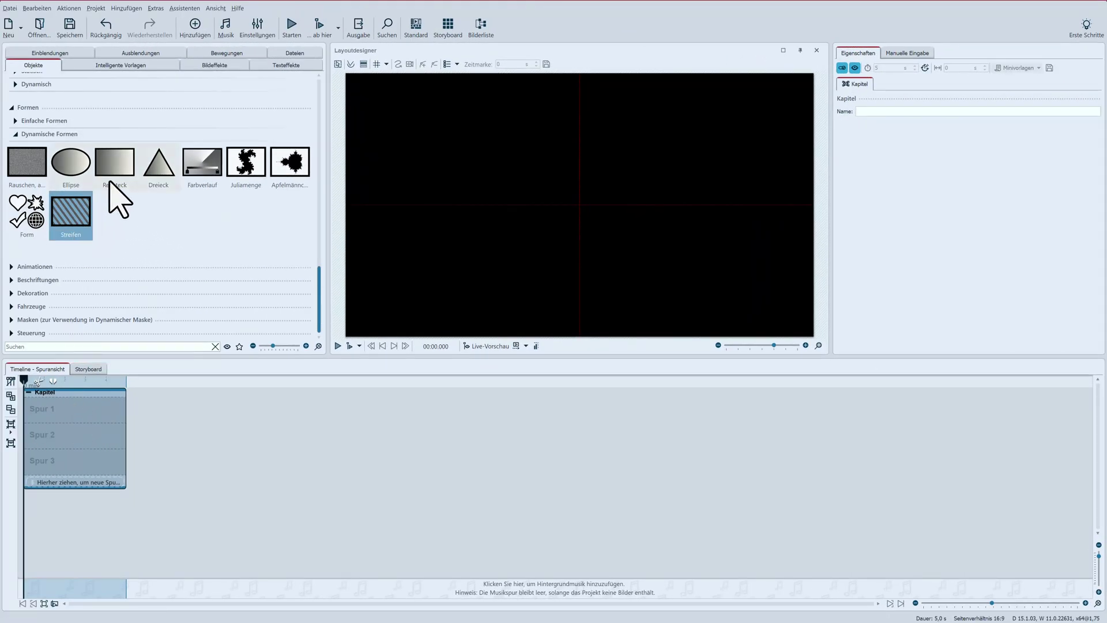
- Add a full-canvas rectangle to the first track and fill it with the palette colour Weizengelb
drag(109, 183, 79, 420)
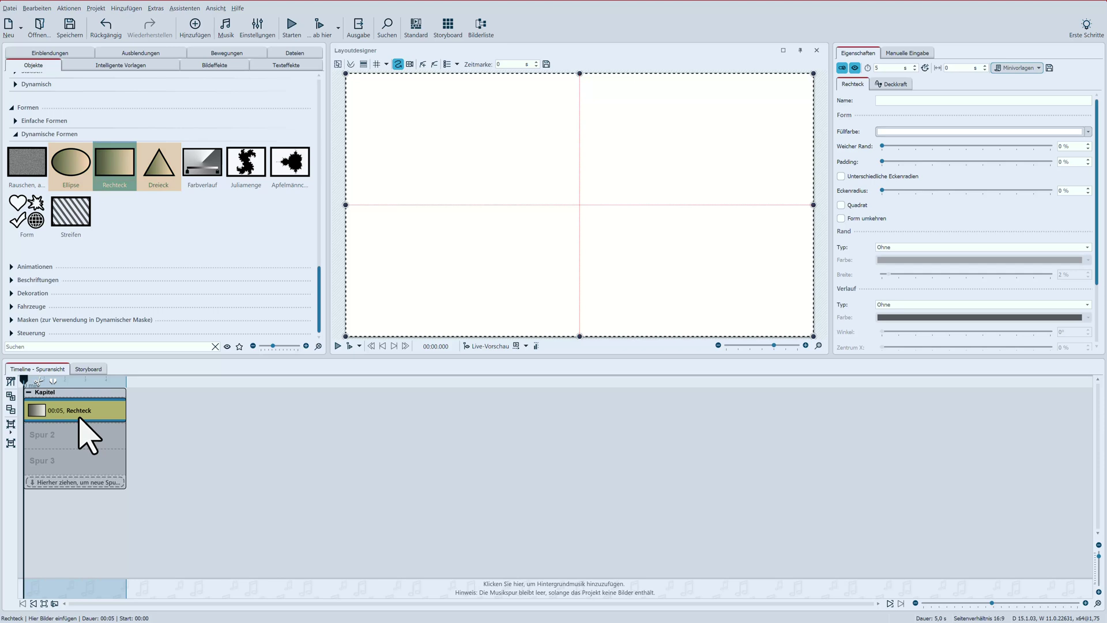
click(966, 131)
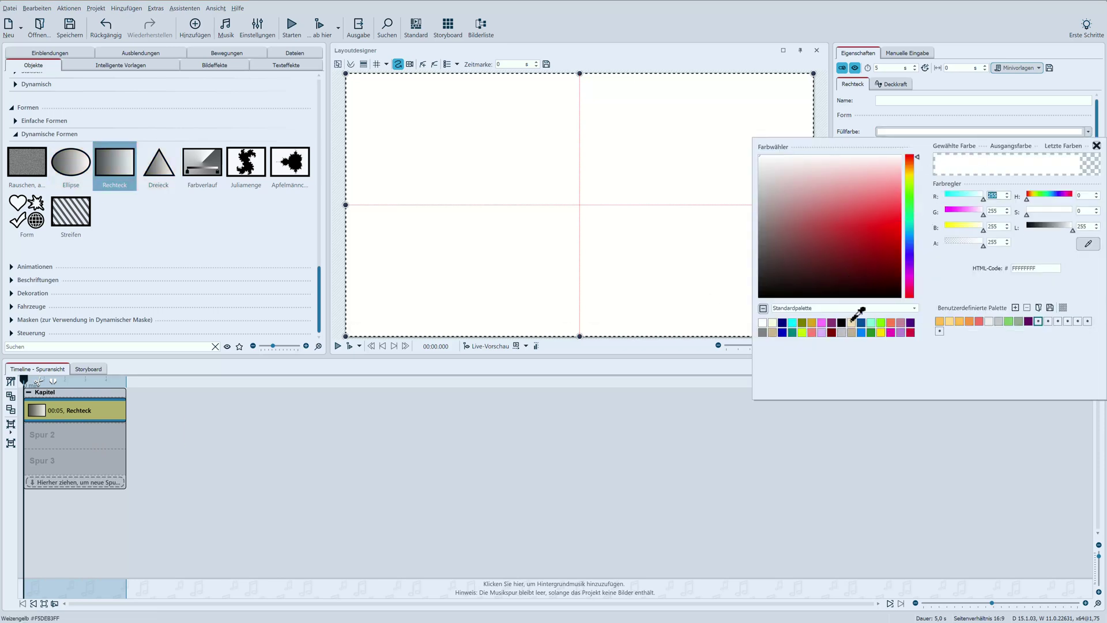
click(852, 321)
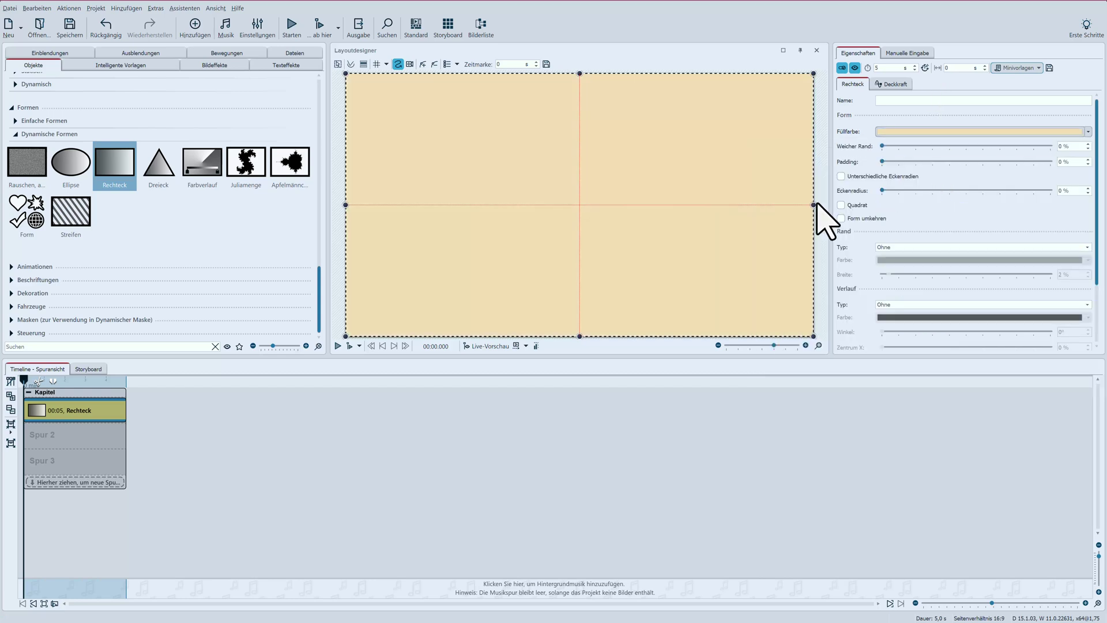
- Add an ellipse to the second track, constrain it to a circle and scale it down slightly on the canvas
drag(68, 163, 47, 437)
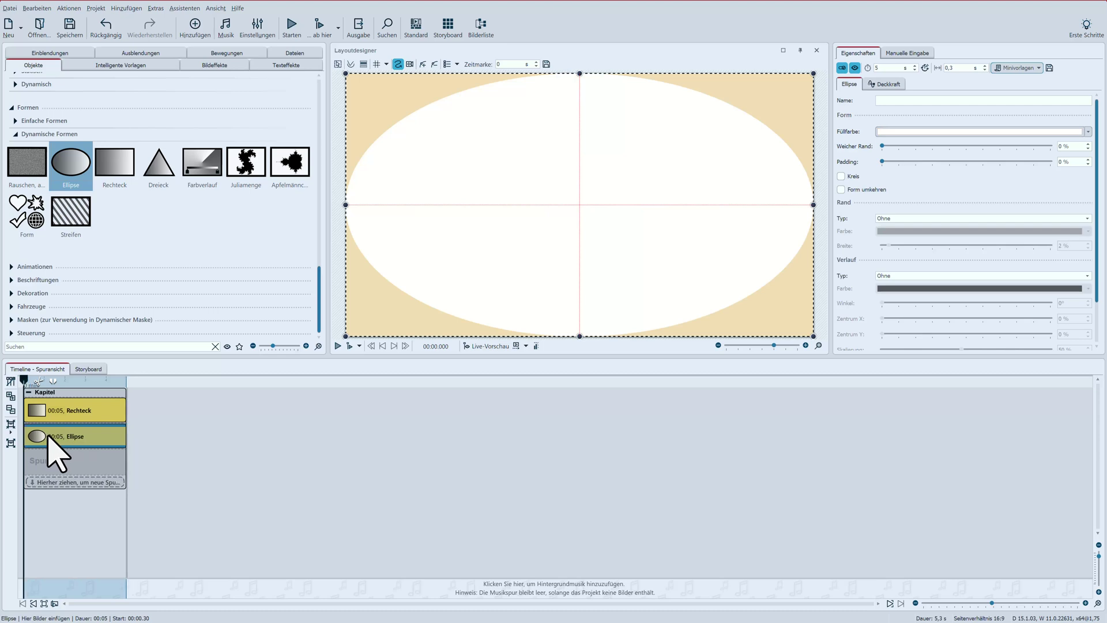
click(841, 176)
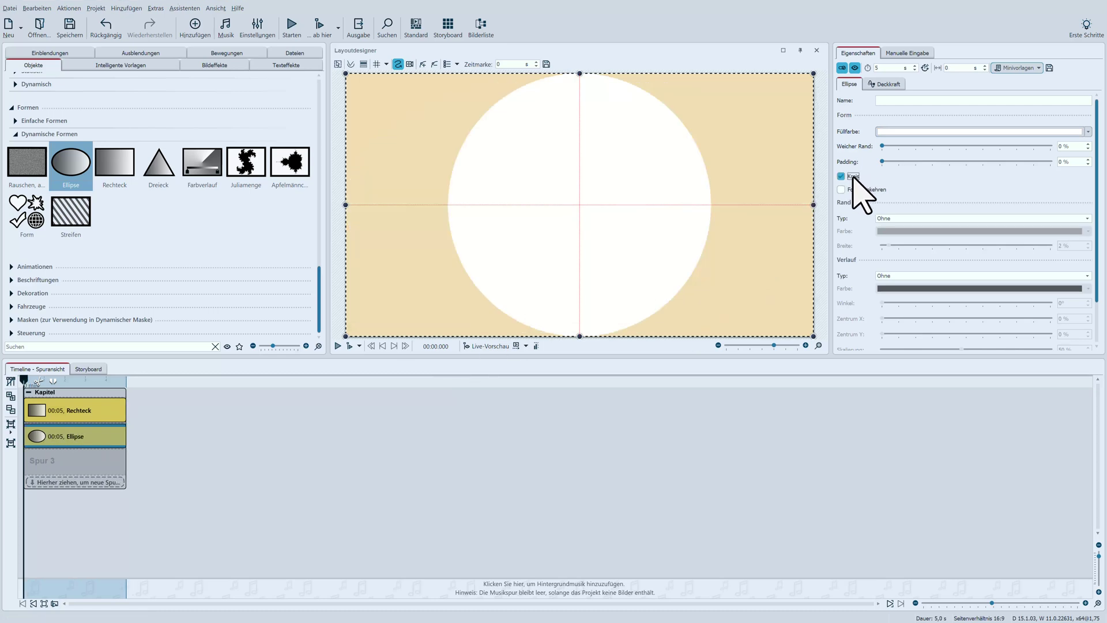
drag(812, 75, 743, 111)
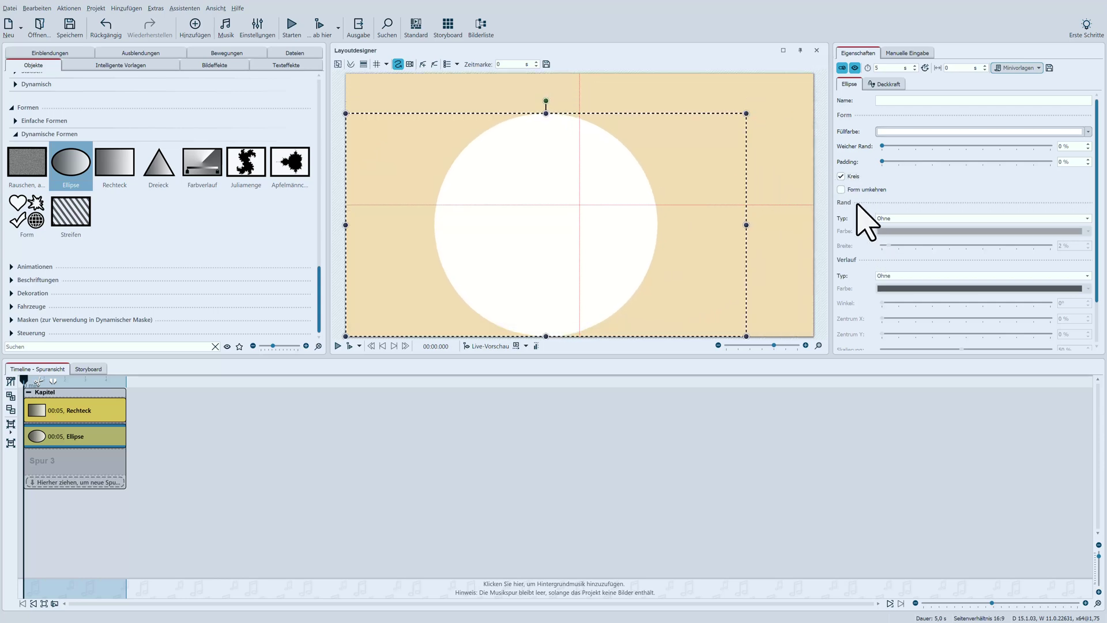
- Give the circle an inner border (Innen) in red F45959FF with a width of 7,15 %
click(904, 218)
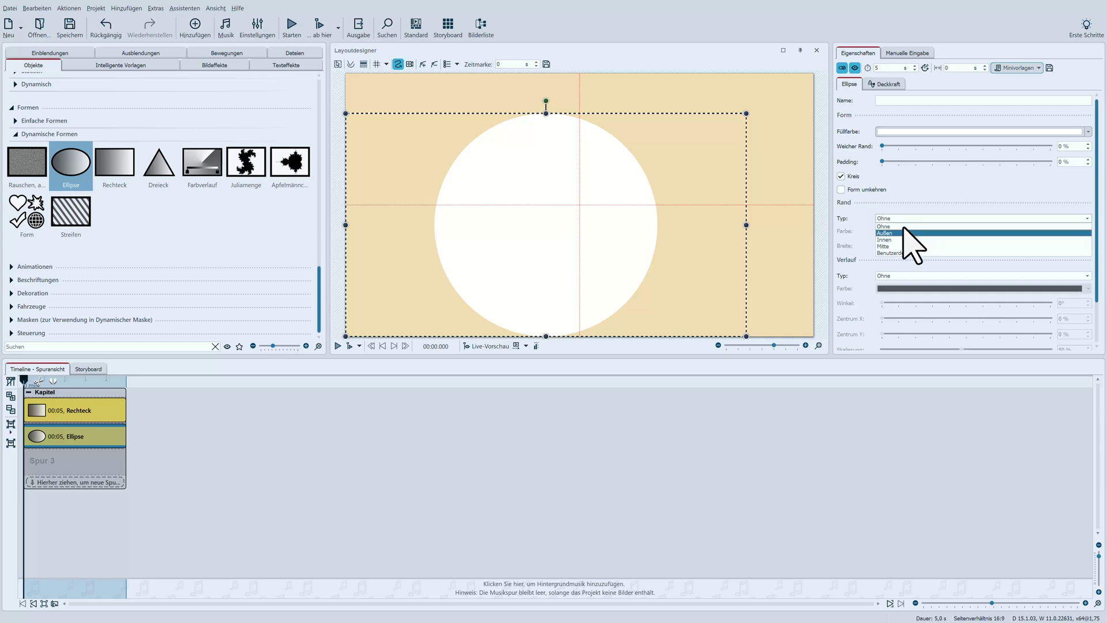
click(902, 240)
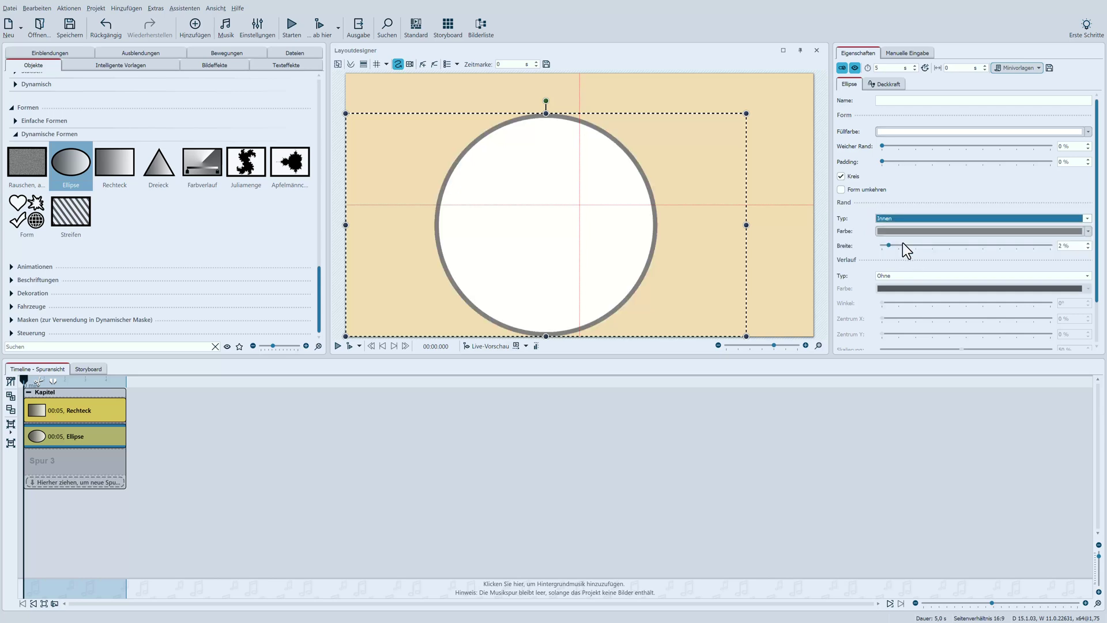
click(901, 230)
click(883, 304)
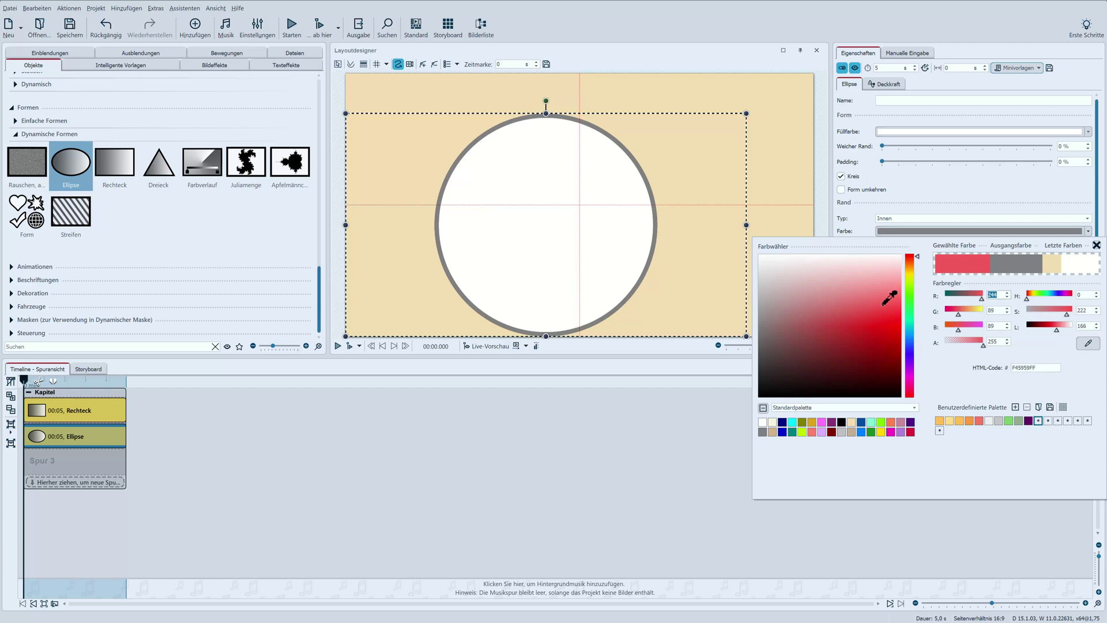
click(912, 176)
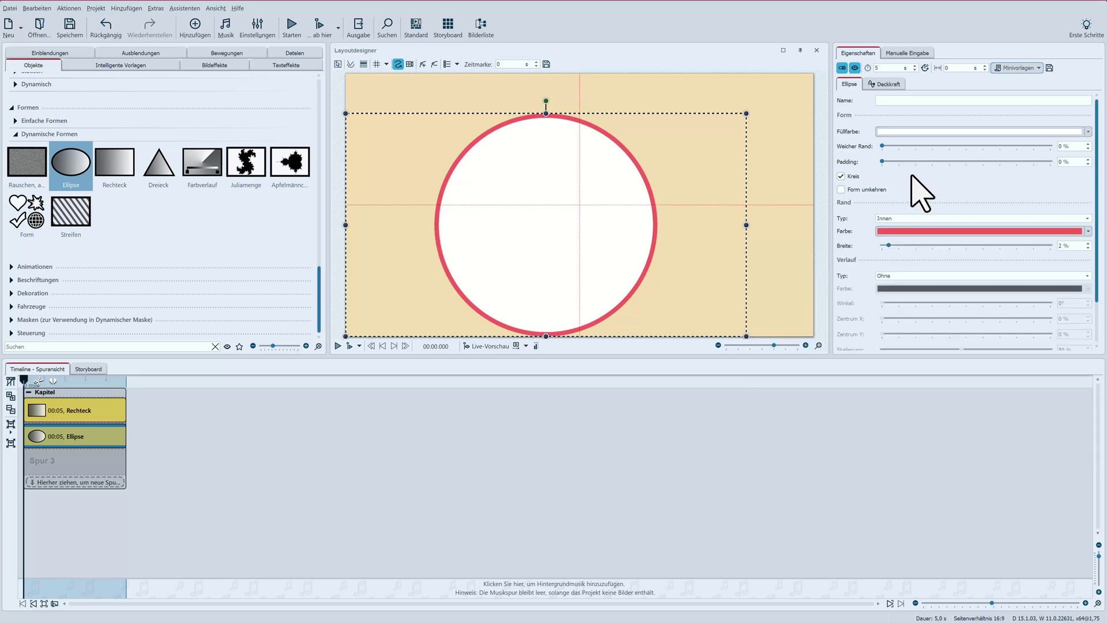
drag(889, 245, 906, 245)
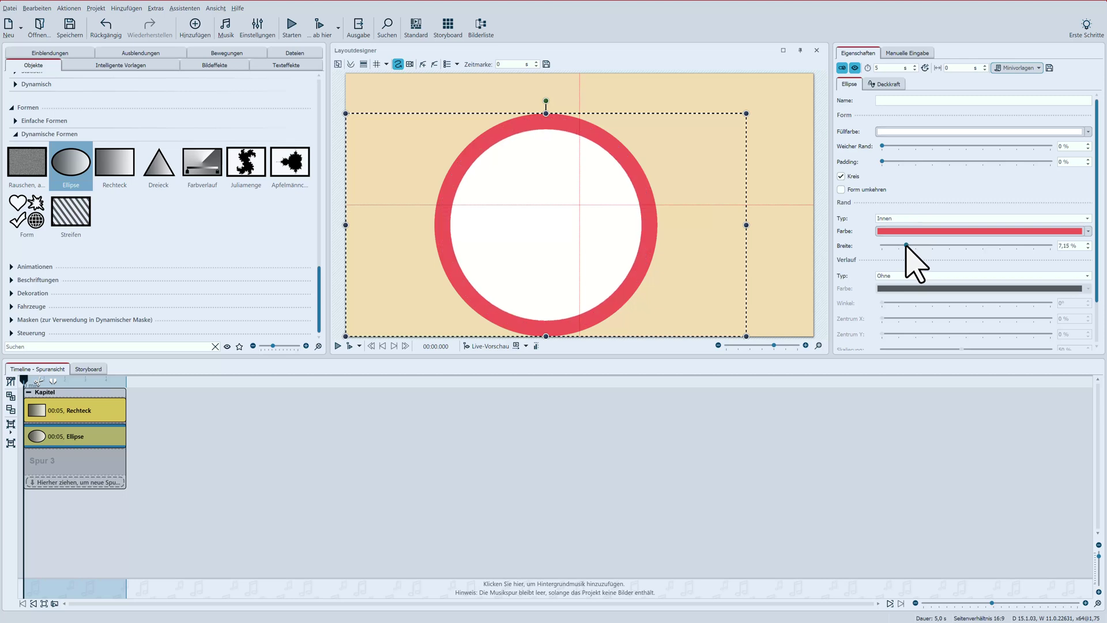
- Make the circle's fill fully transparent with alpha 0, and shrink and reposition it in the canvas's upper left area
click(915, 134)
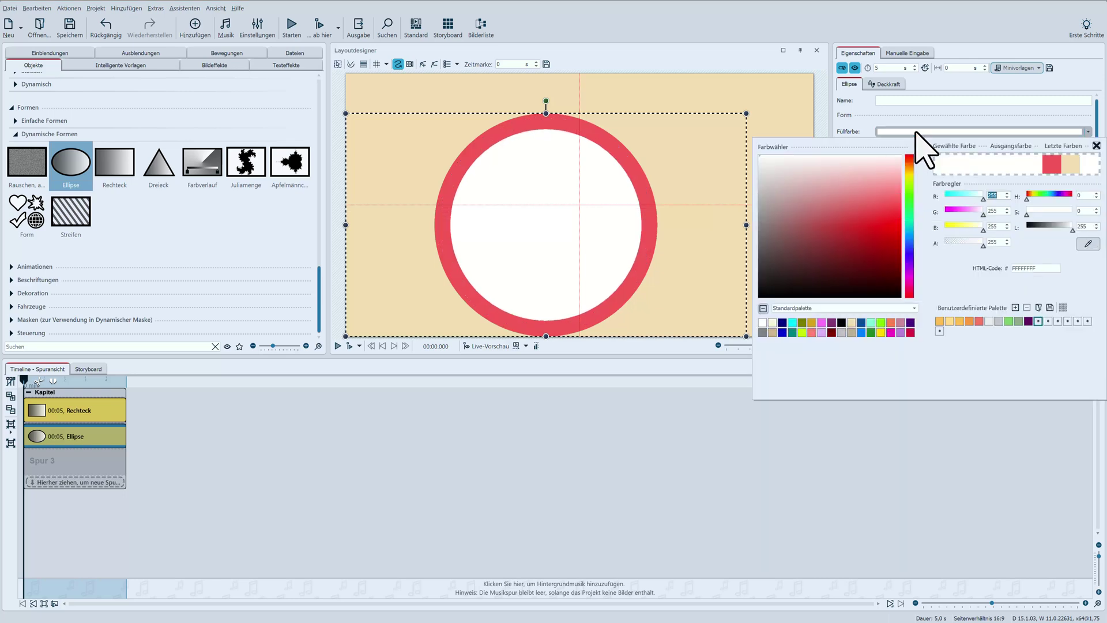
drag(981, 247, 939, 249)
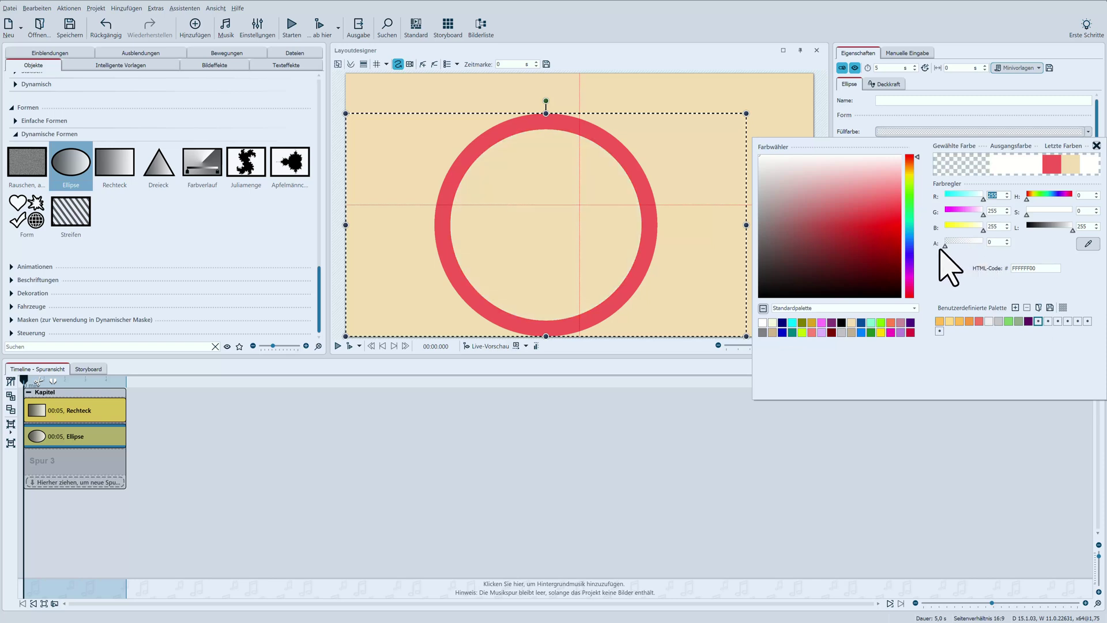
click(918, 130)
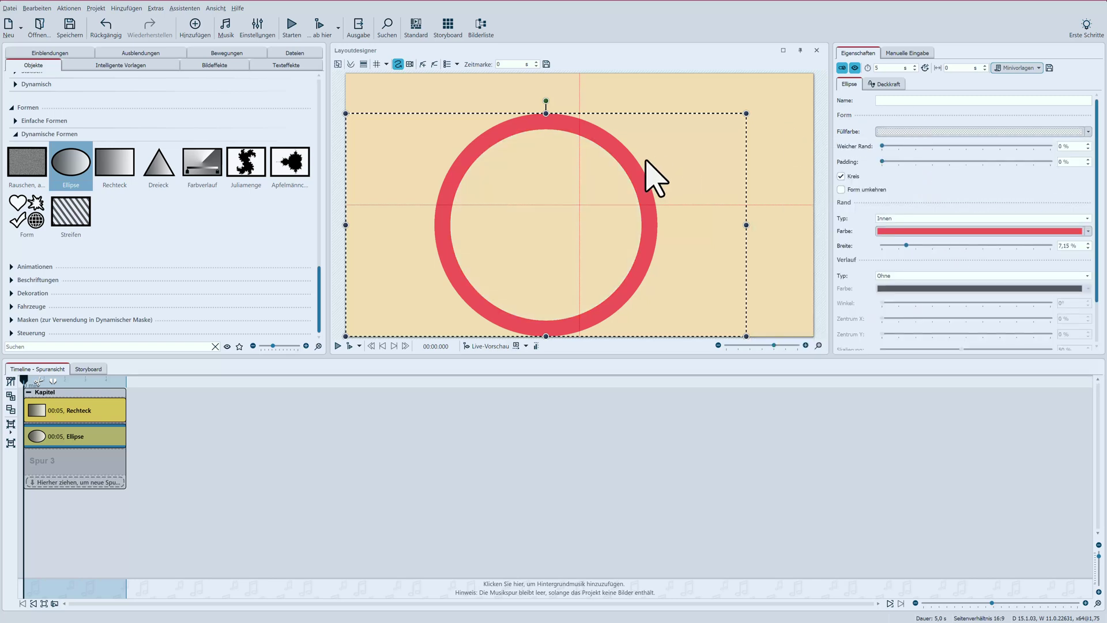
drag(746, 114, 617, 177)
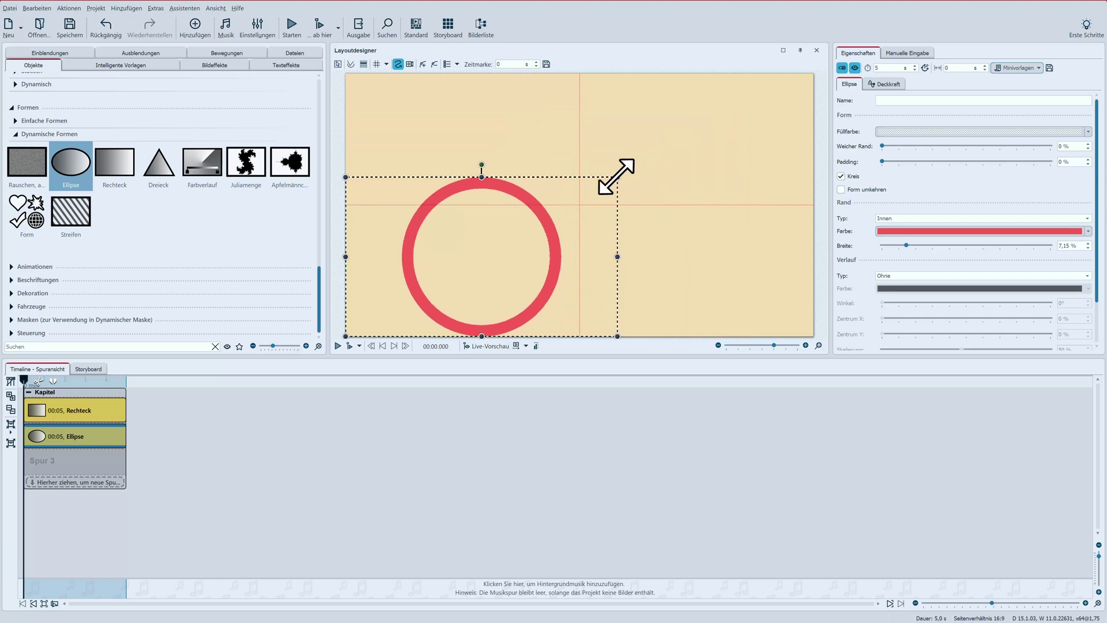
drag(465, 267, 447, 180)
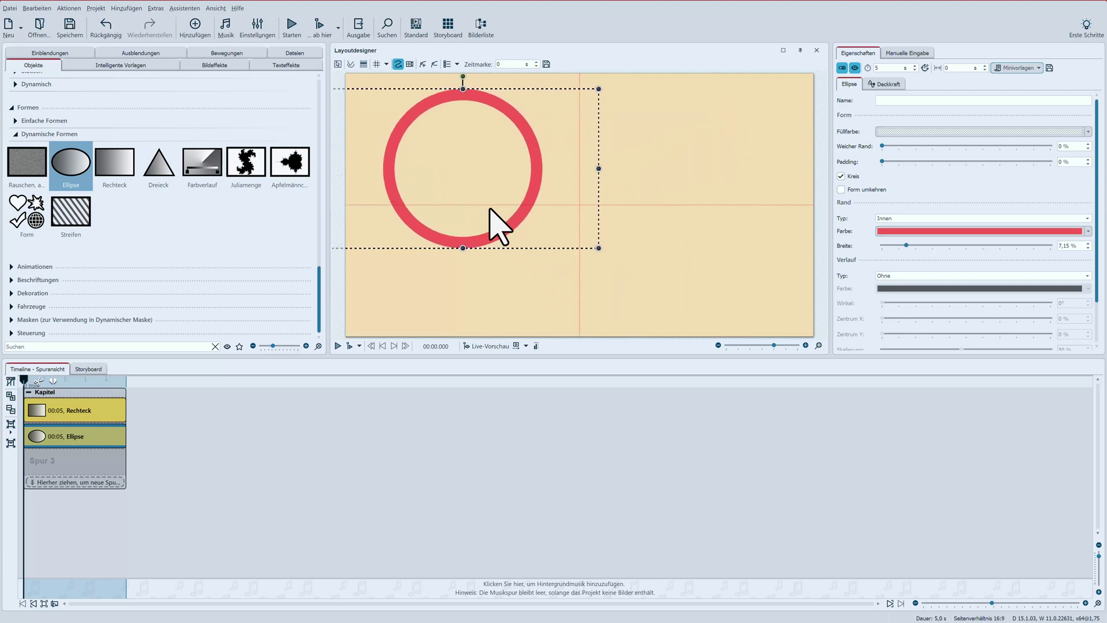
- Add a triangle to the third track, scaled down, rotated to point right and placed near the canvas centre beside the ring
drag(163, 168, 74, 472)
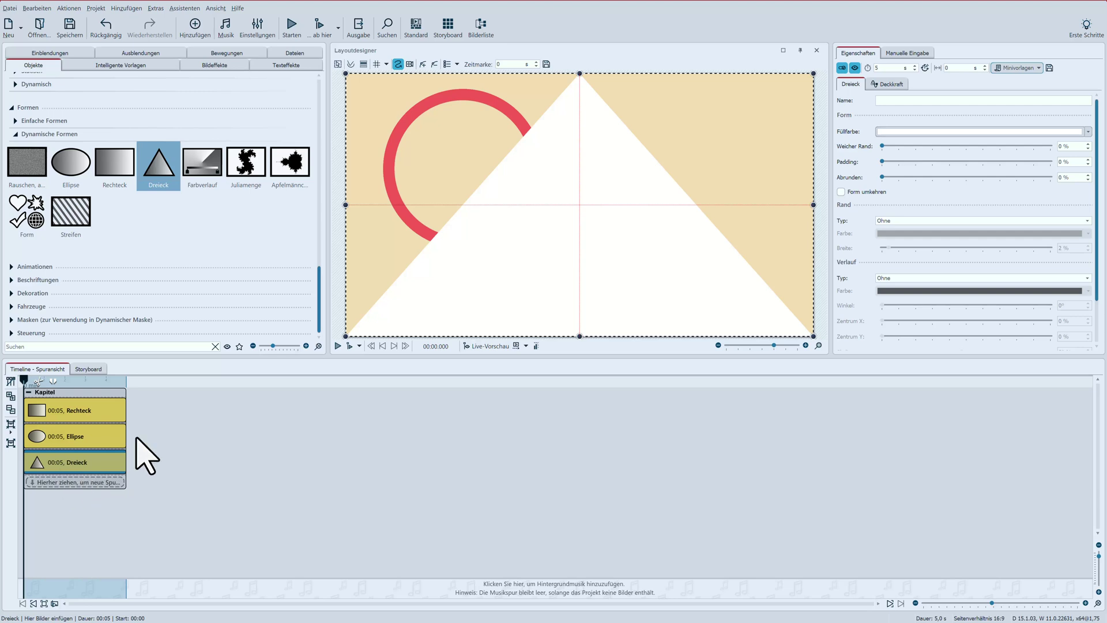
drag(812, 74, 603, 196)
drag(474, 184, 564, 277)
drag(462, 289, 589, 220)
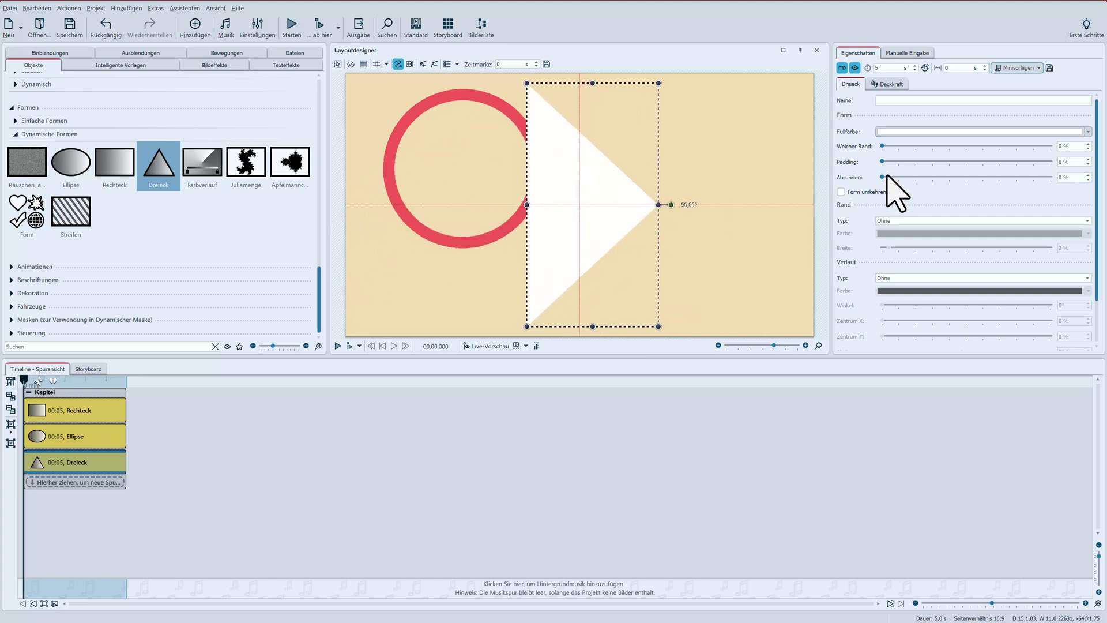
- Round the triangle's corners to 28,8 % and apply a linear gradient at an angle of 90°
drag(882, 177, 930, 177)
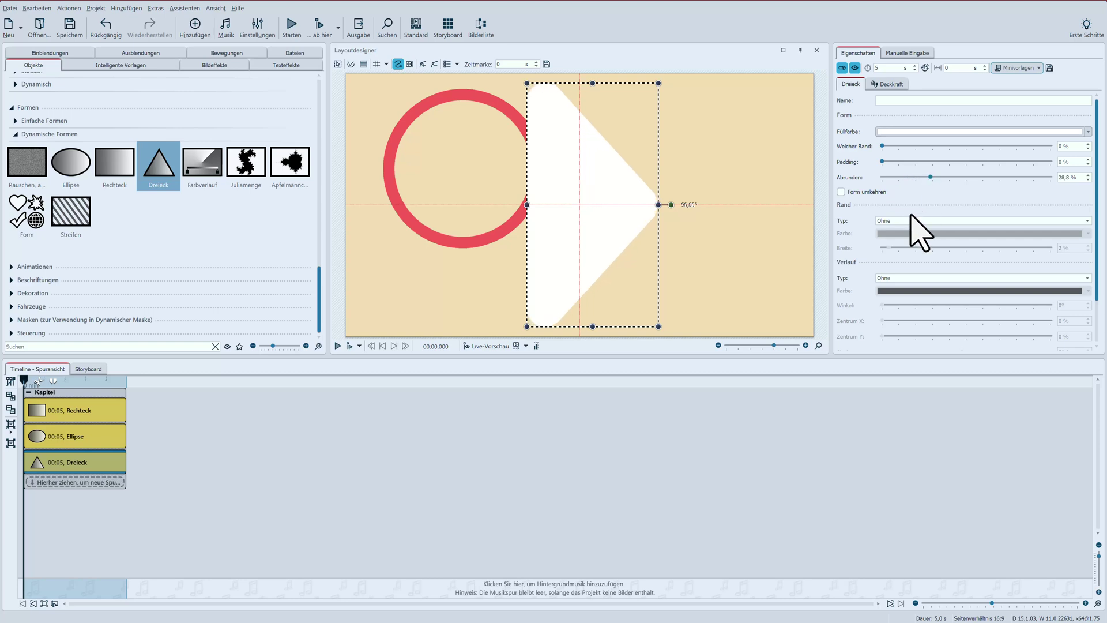
click(910, 279)
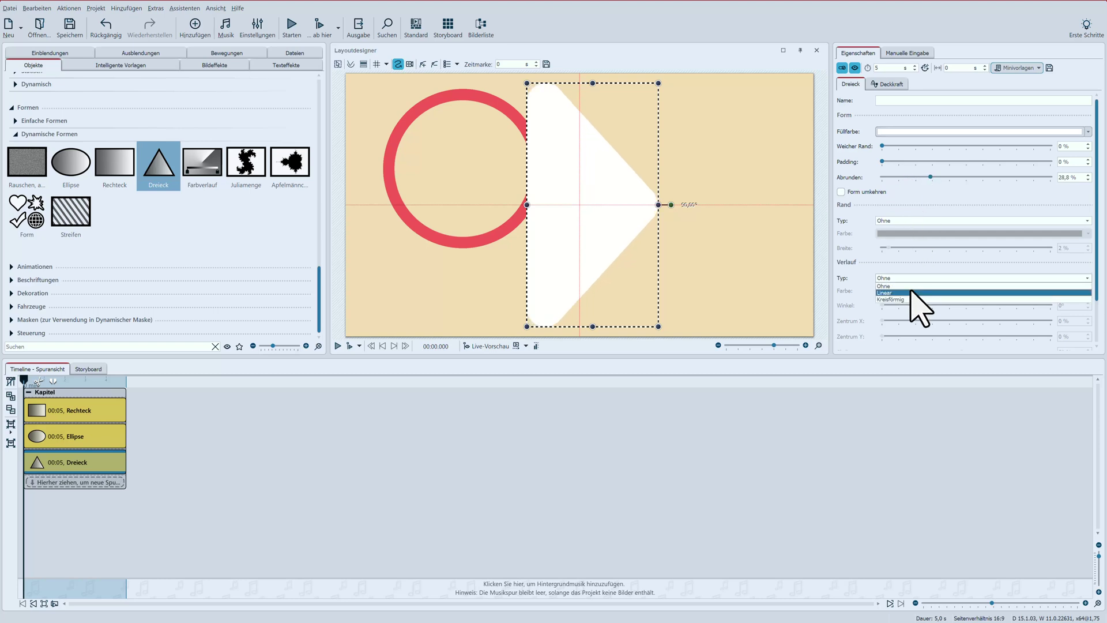
click(911, 293)
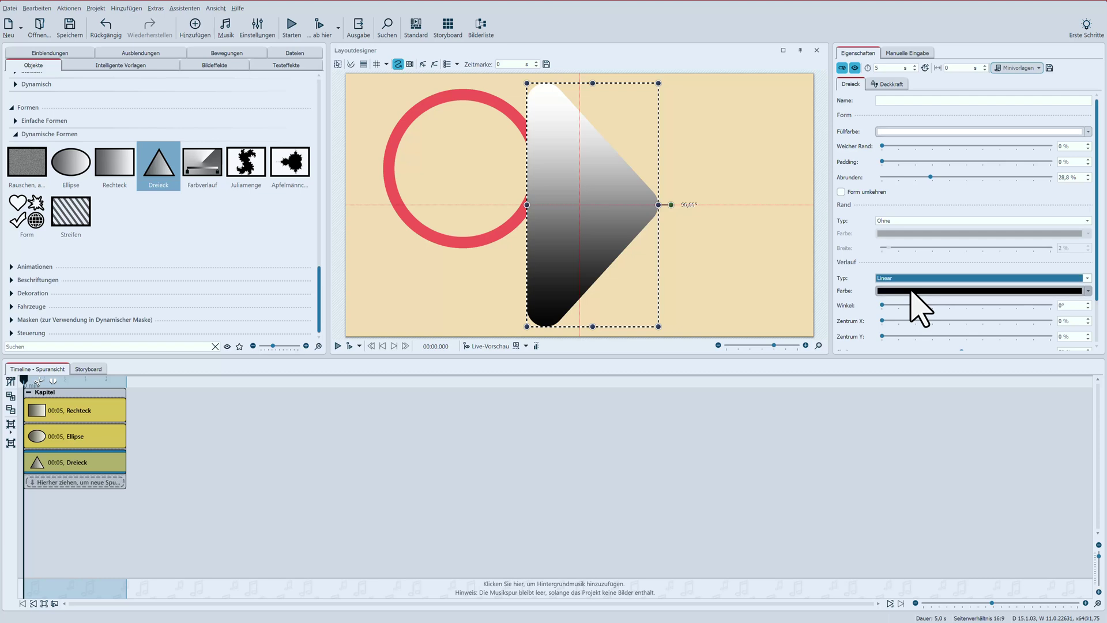
click(1060, 306)
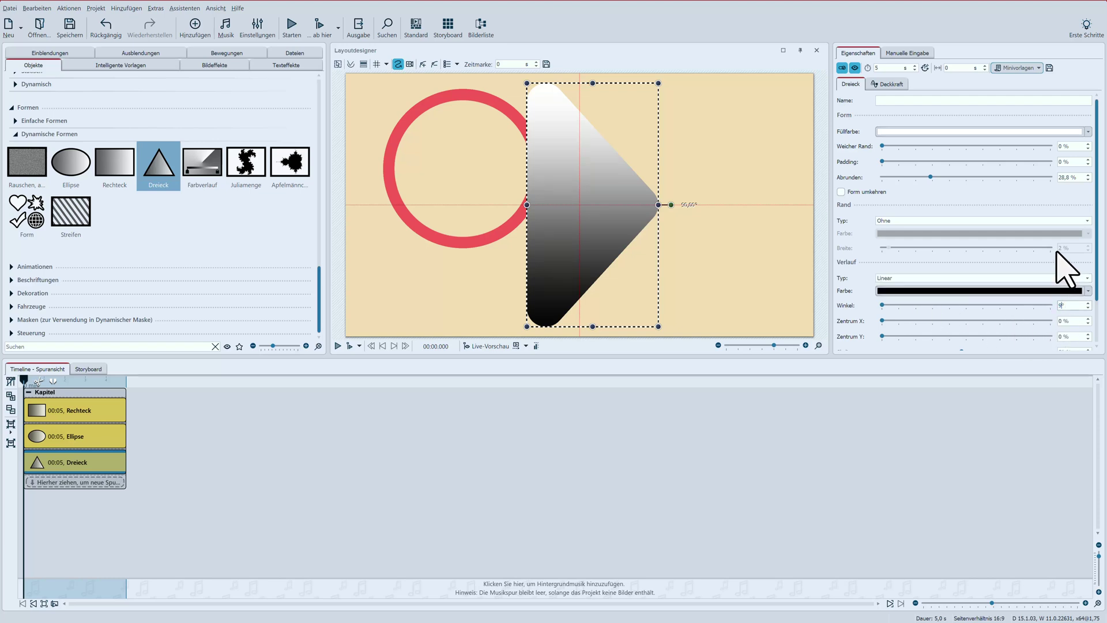
key(Return)
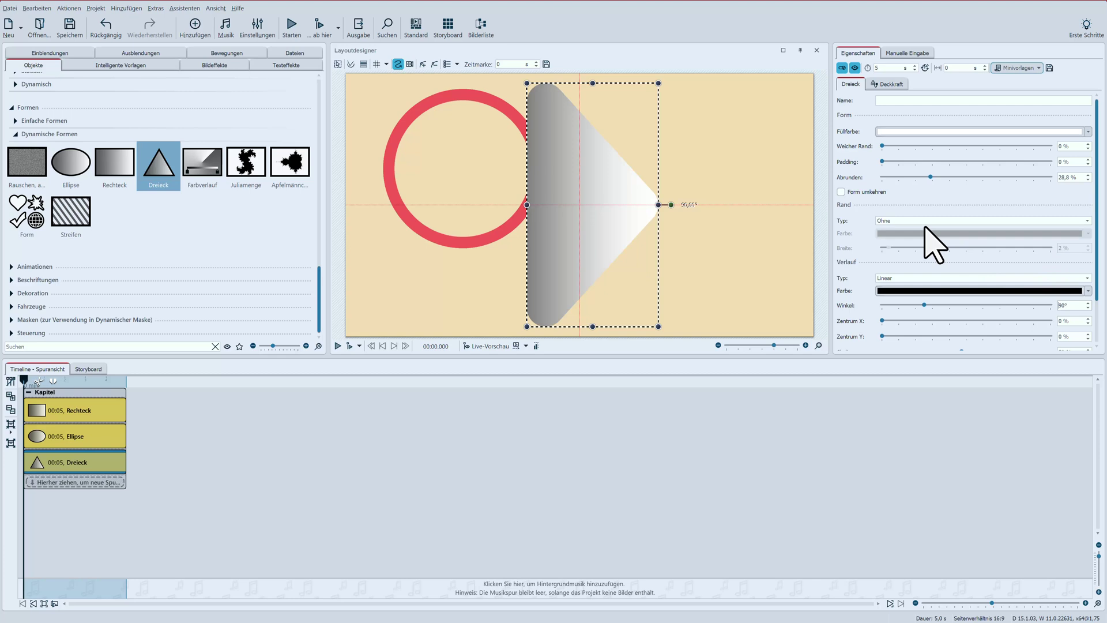
- Give the triangle an inner border (Innen) in the same red recently used for the circle
click(895, 221)
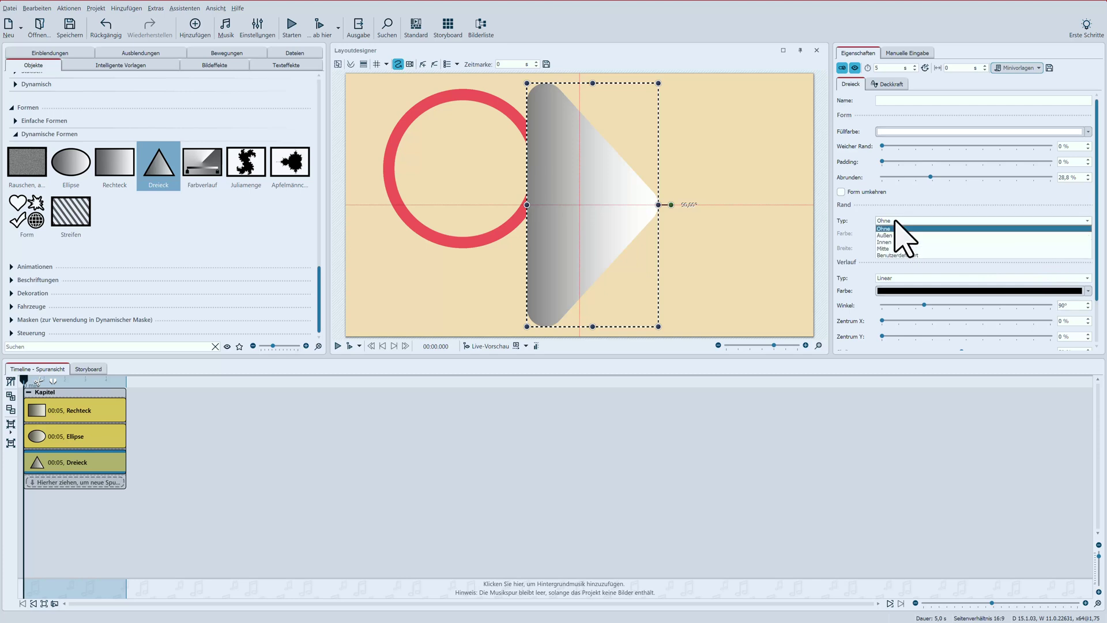
click(891, 242)
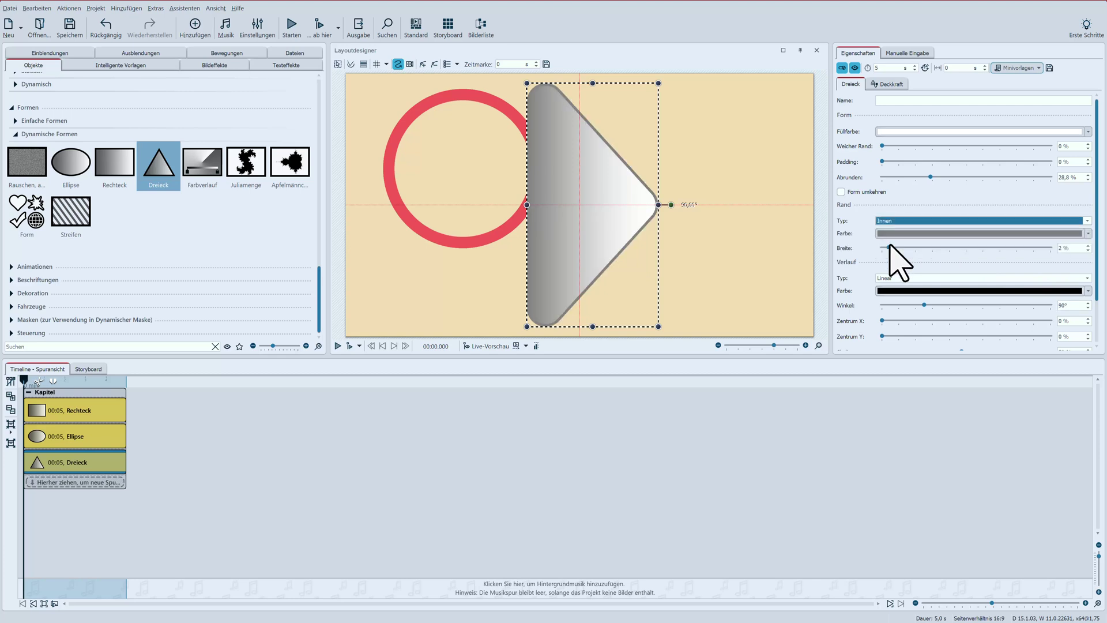
click(890, 233)
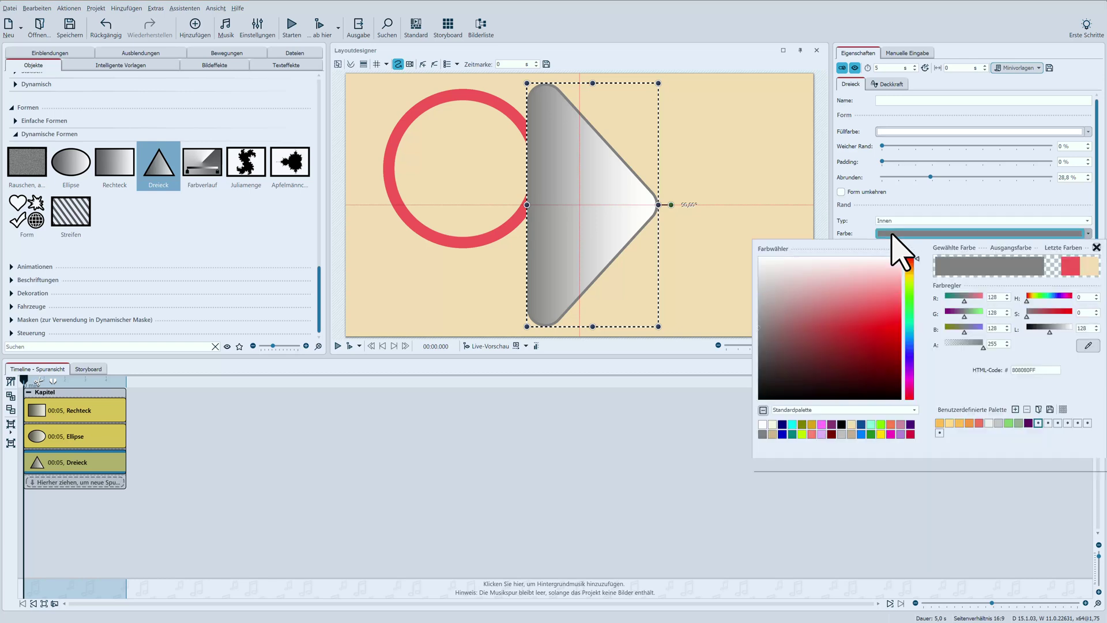
click(1073, 262)
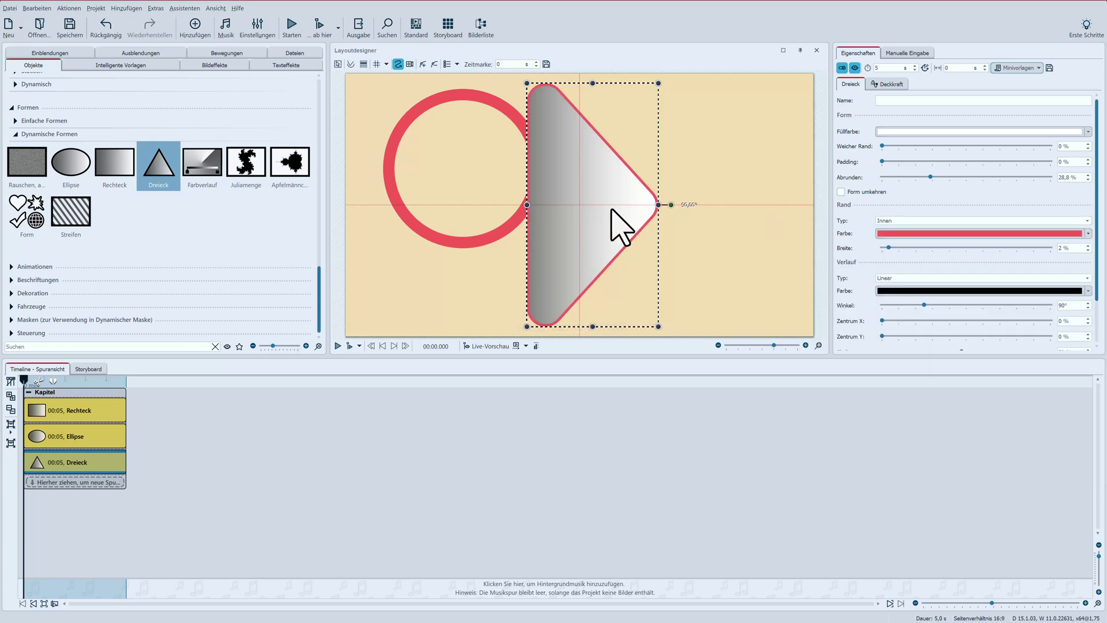
- Add a second rectangle on a new track below the triangle, shrink it and place it at the right side of the canvas
mouse_move(113, 167)
mouse_down()
mouse_move(94, 321)
mouse_move(43, 487)
mouse_up()
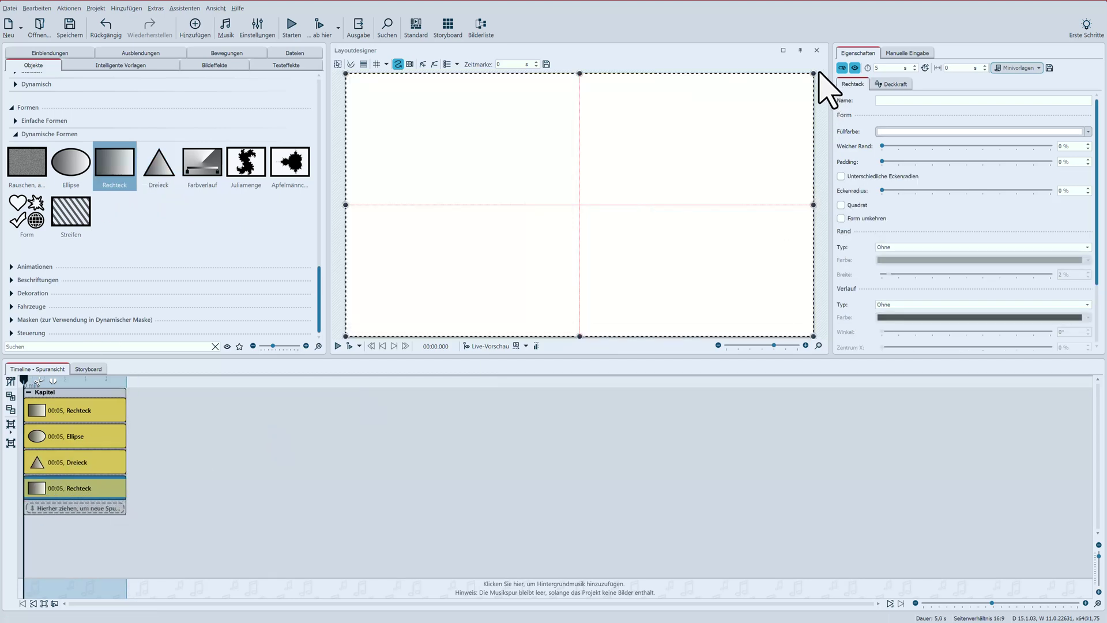
drag(812, 75, 547, 226)
drag(447, 287, 719, 205)
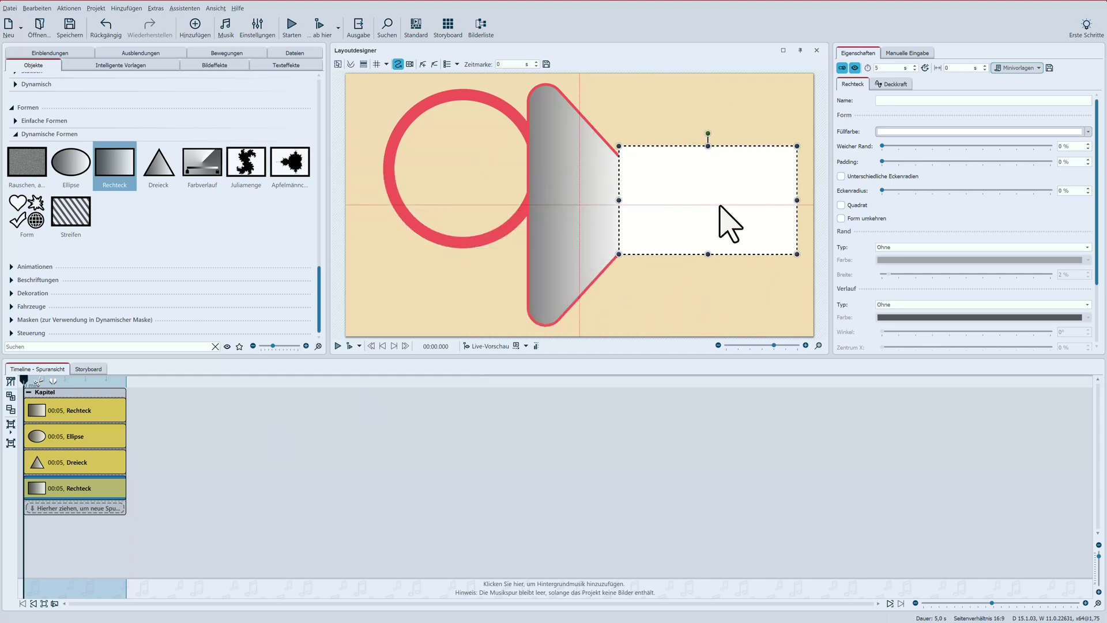
- Give the second rectangle different corner radii, setting Links oben, Rechts oben and Links unten to 50 % each
drag(883, 191, 946, 196)
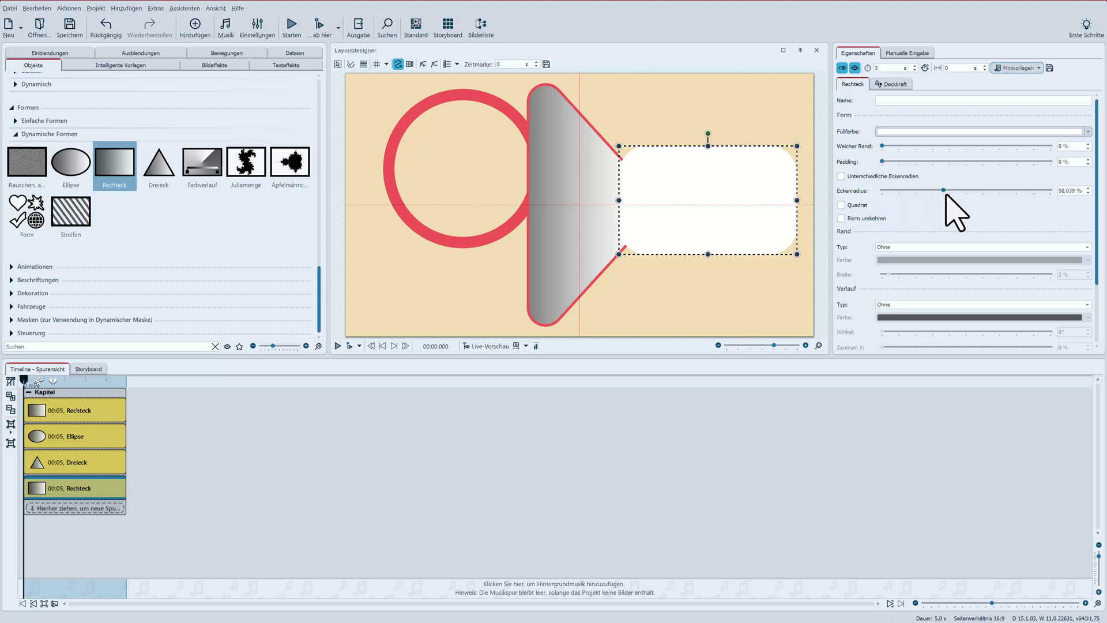
click(881, 176)
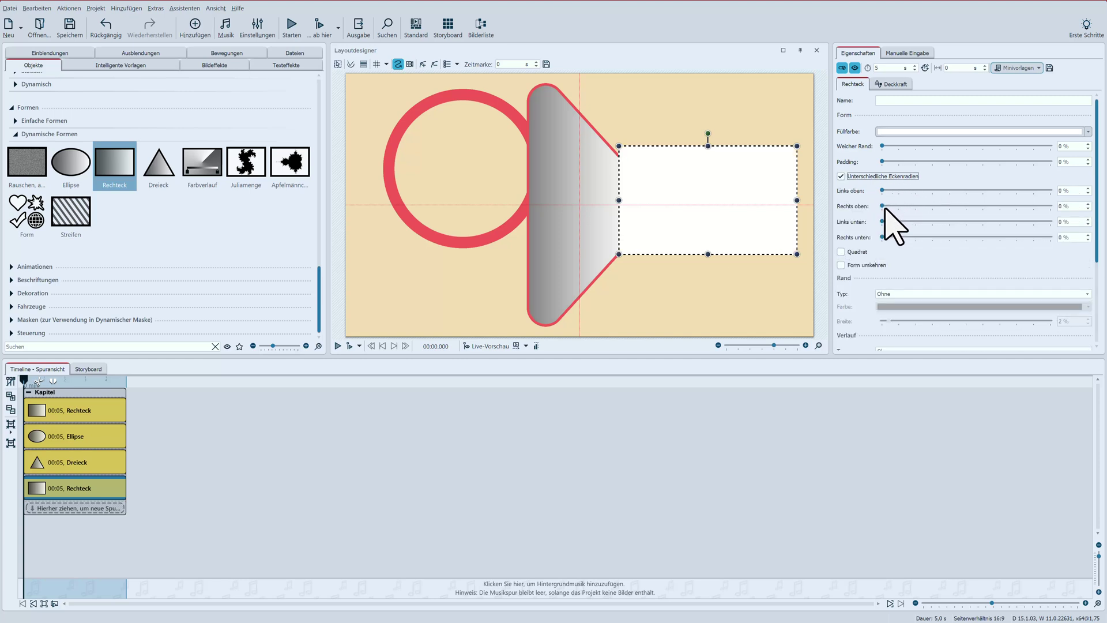
double_click(1062, 192)
text(50)
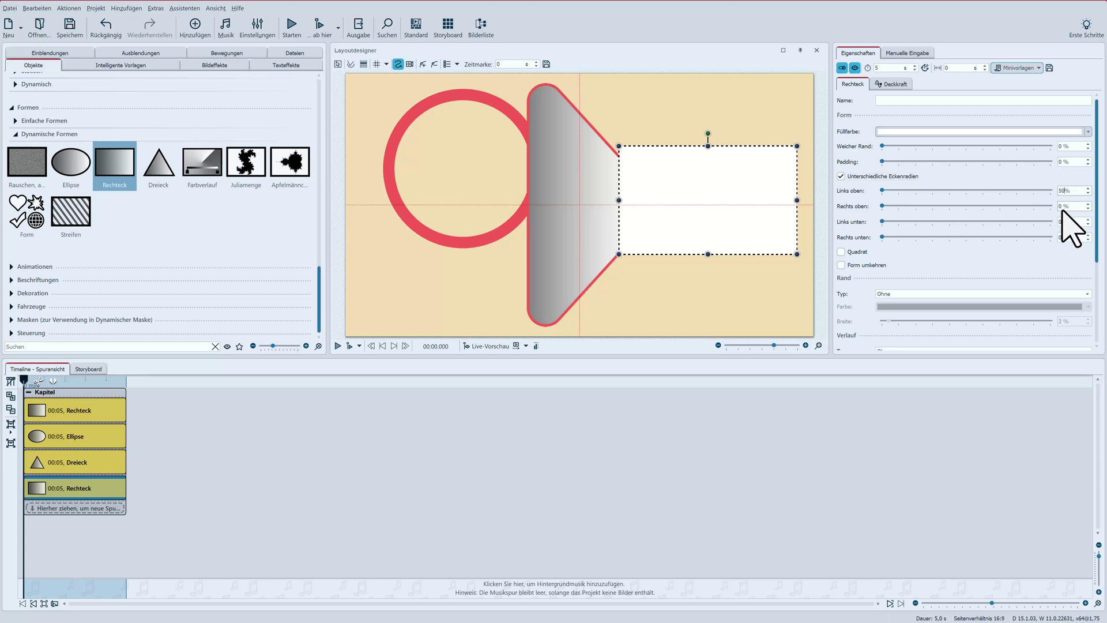
key(Tab)
text(50)
key(Tab)
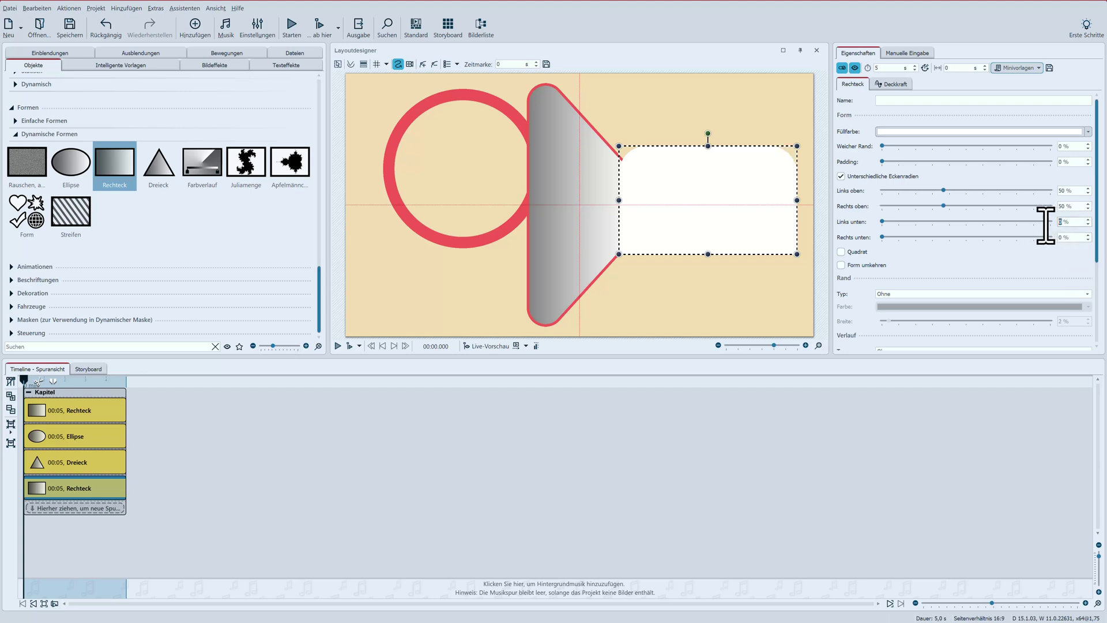
key(Tab)
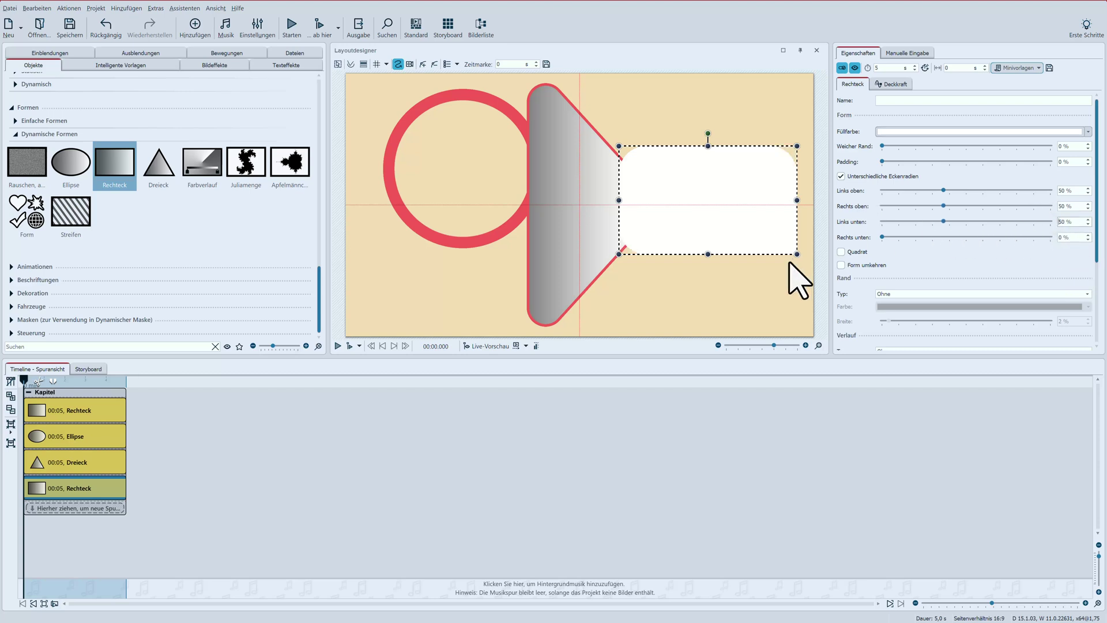
click(711, 293)
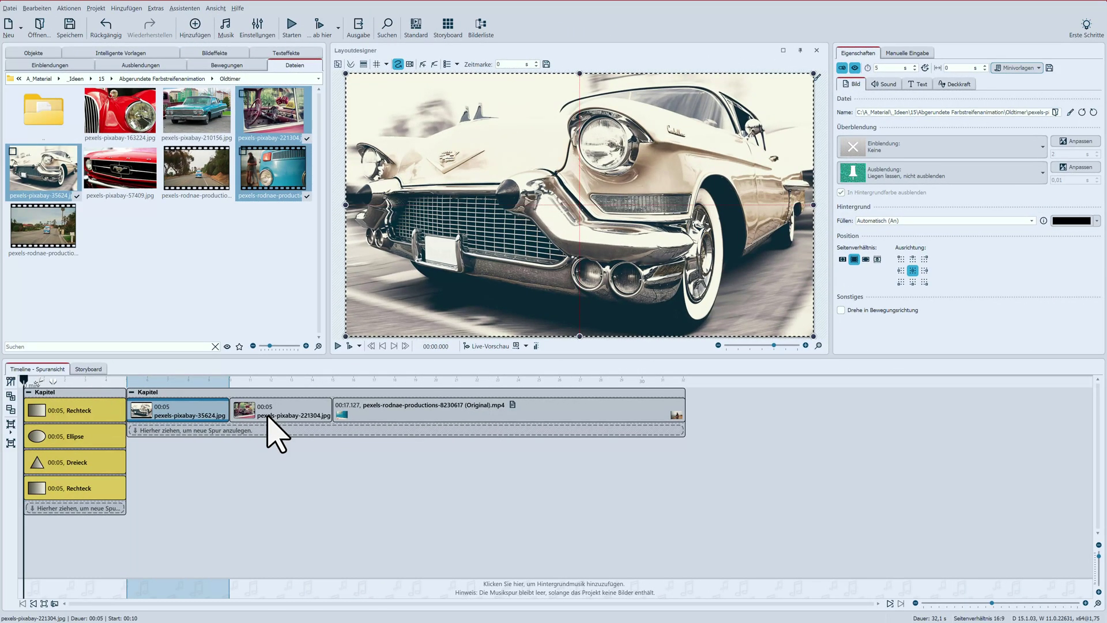
- Add a dynamic rectangle on a new track below the photos and video in the second chapter
click(276, 432)
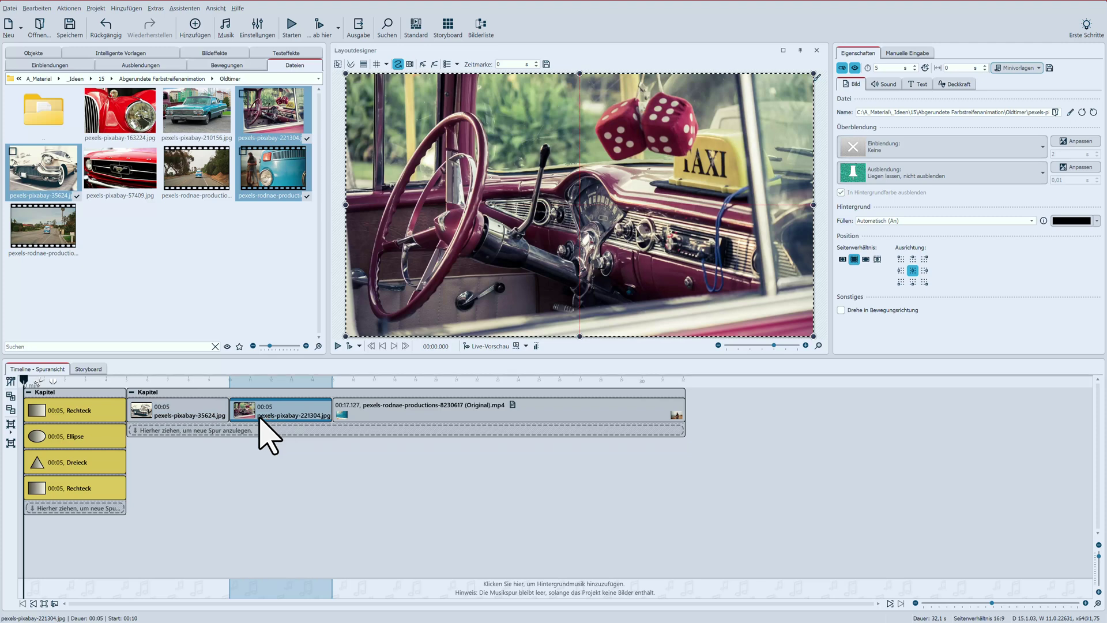
click(29, 62)
drag(117, 167, 141, 437)
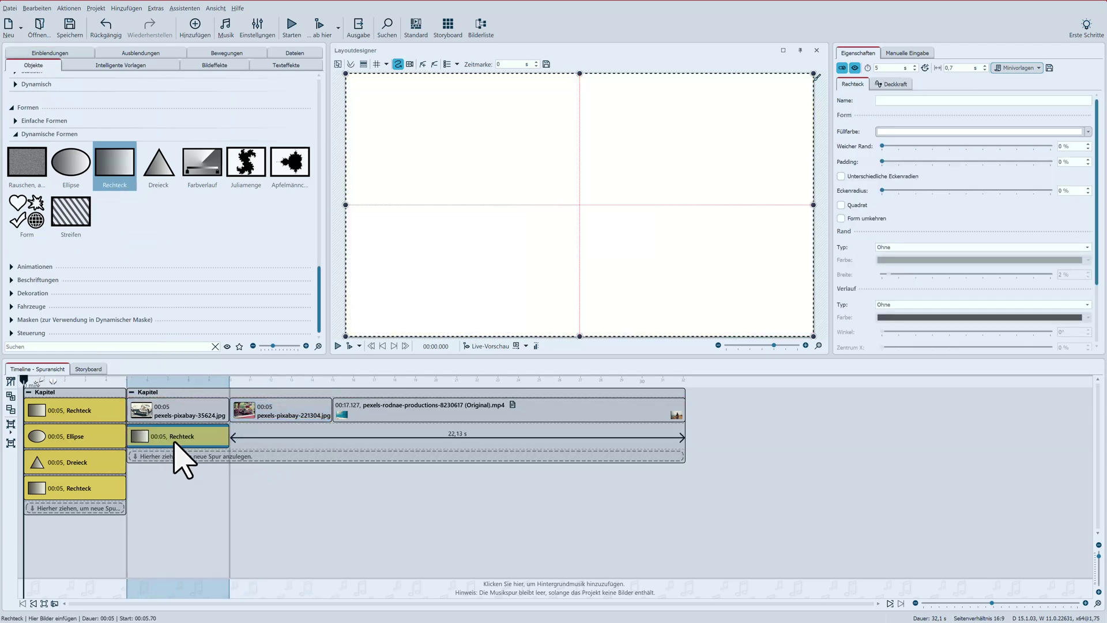
- Fill the new rectangle with beige C3B091FF and extend it to the chapter's full length of 27,127 s
click(924, 132)
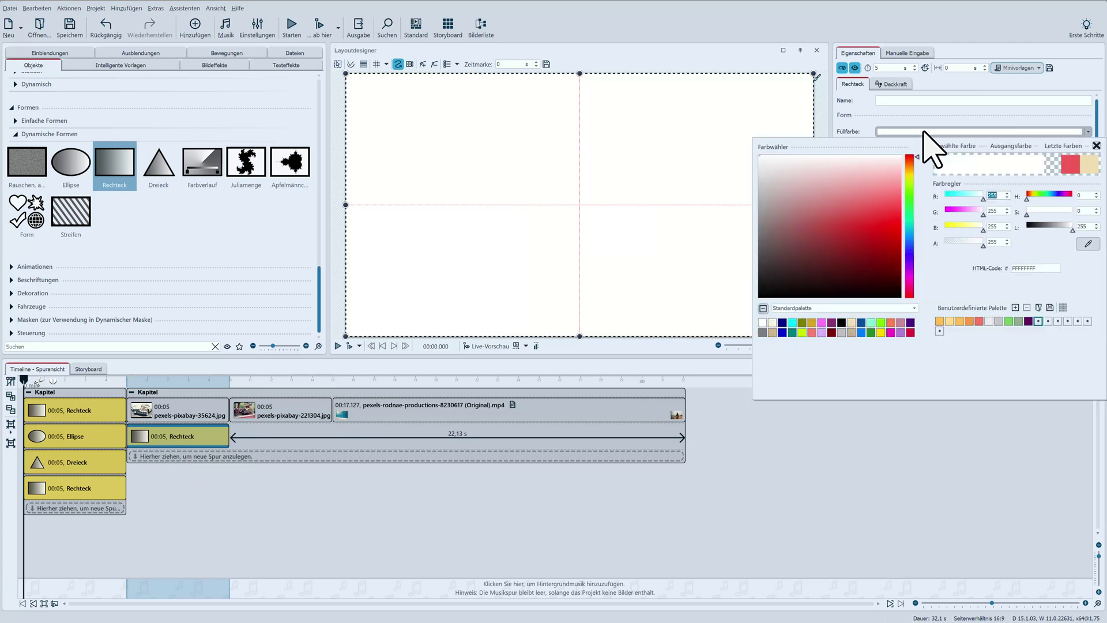
click(851, 332)
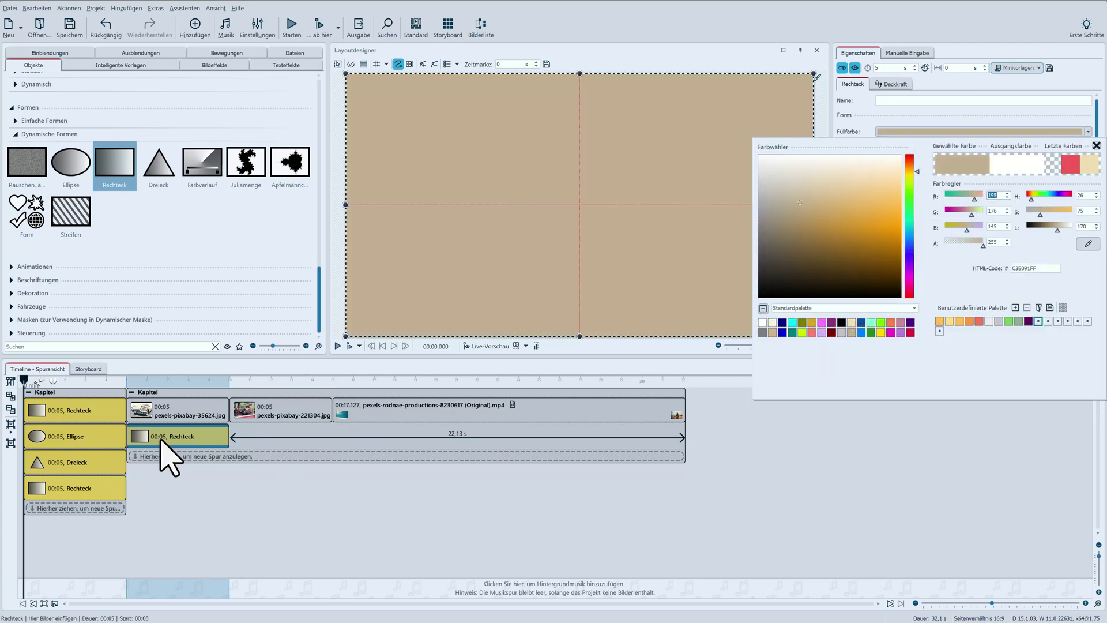
click(176, 440)
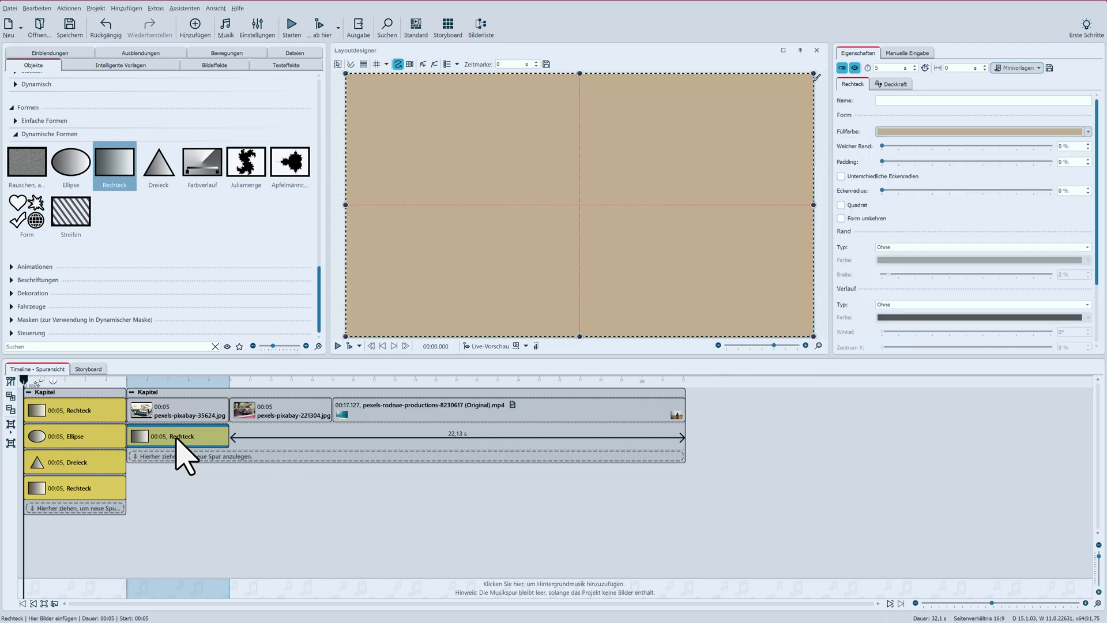
drag(228, 437, 682, 446)
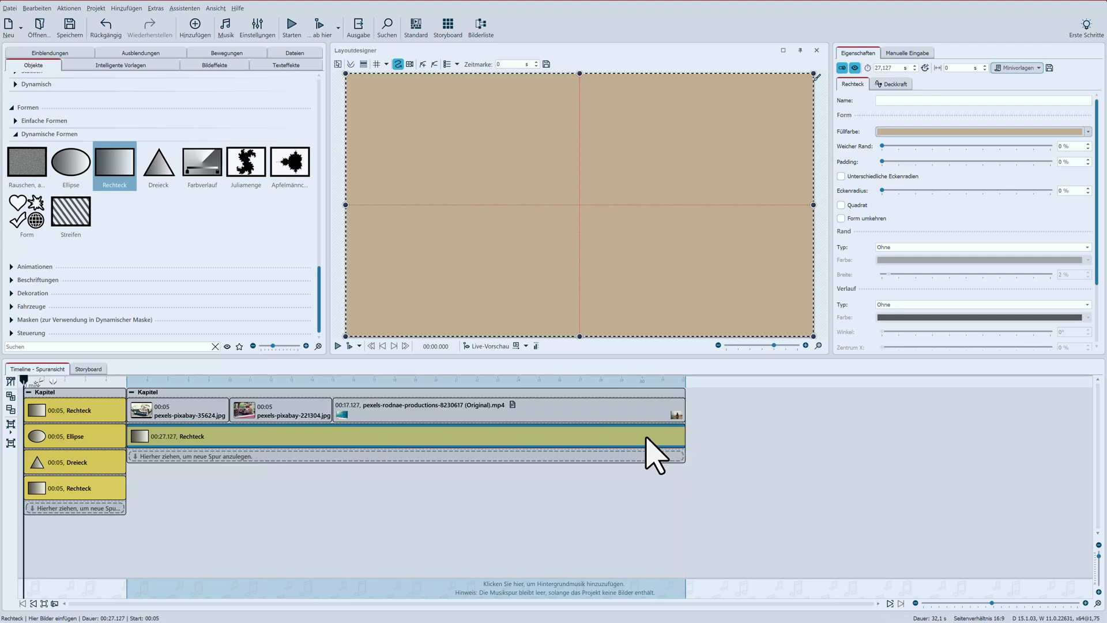
mouse_move(579, 73)
mouse_down()
mouse_move(580, 157)
mouse_move(582, 74)
mouse_up()
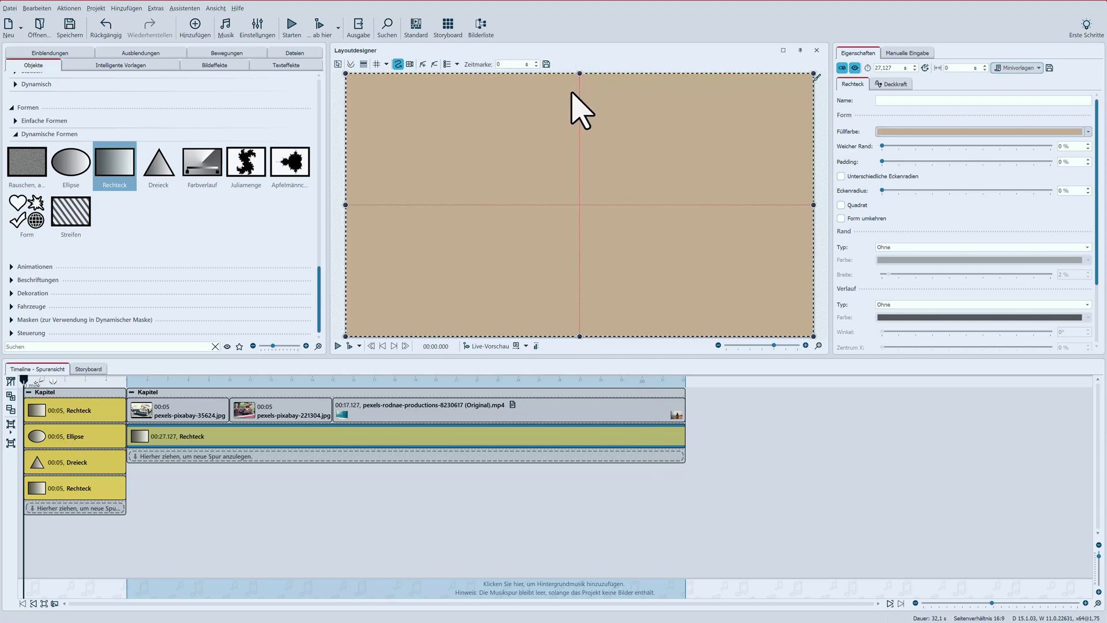
- Invert the rectangle's shape to form a frame with 10 % padding and a corner radius of about 10 %
click(872, 218)
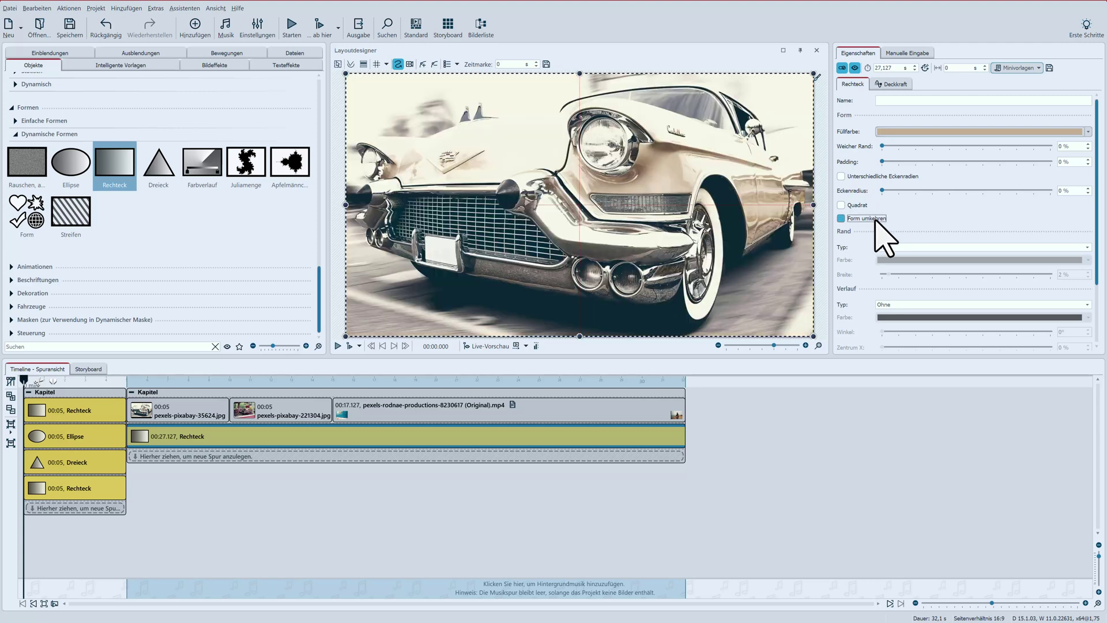
drag(882, 161, 923, 163)
drag(920, 166, 898, 164)
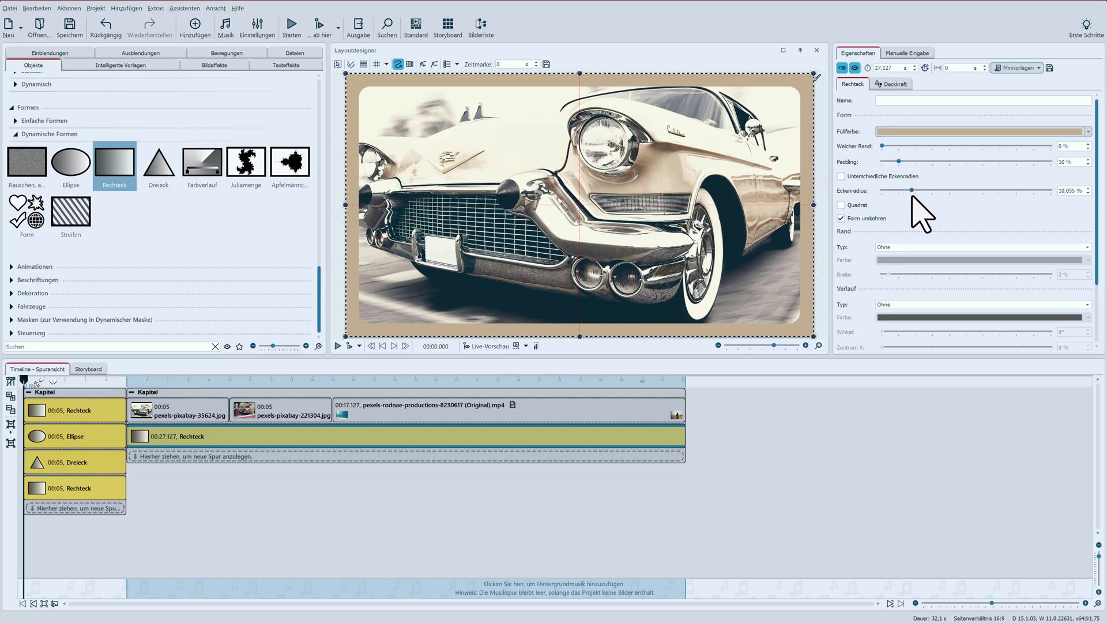
drag(914, 194, 914, 194)
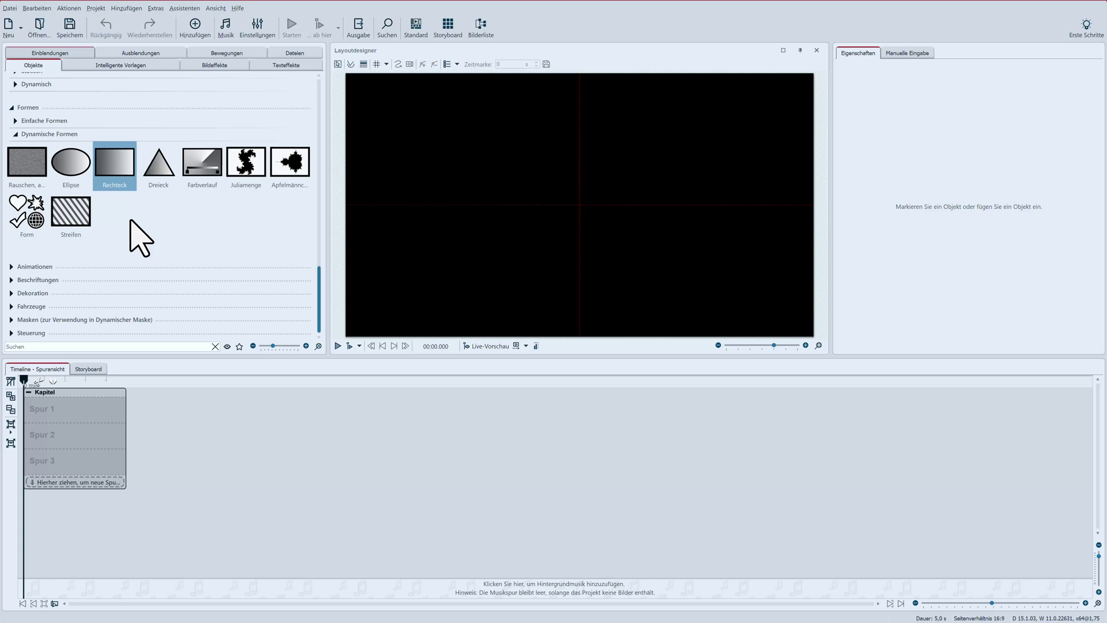
- Add a colour gradient object (Farbverlauf) to the first track of the empty project and delete its middle blue colour stop
mouse_move(207, 158)
mouse_down()
mouse_move(173, 254)
mouse_move(67, 441)
mouse_move(48, 414)
mouse_up()
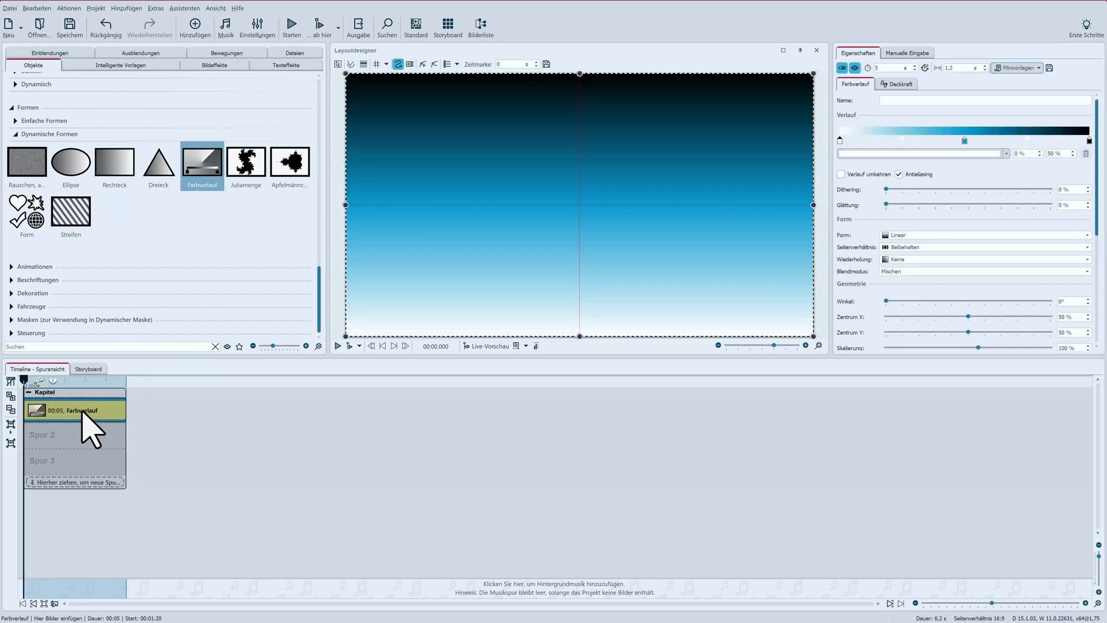
click(965, 141)
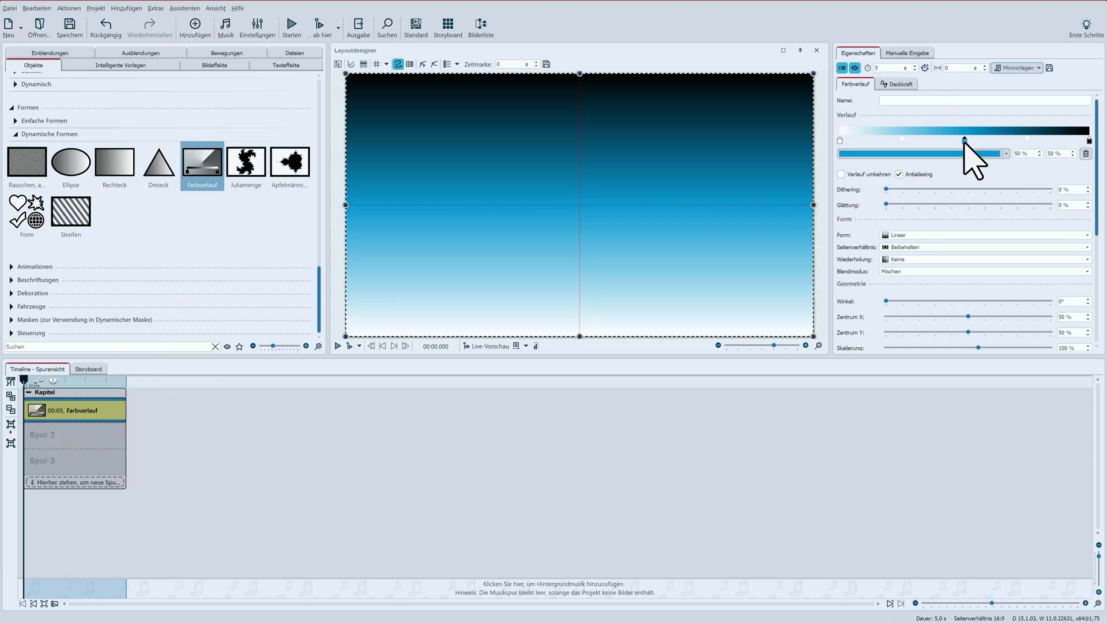
click(1086, 153)
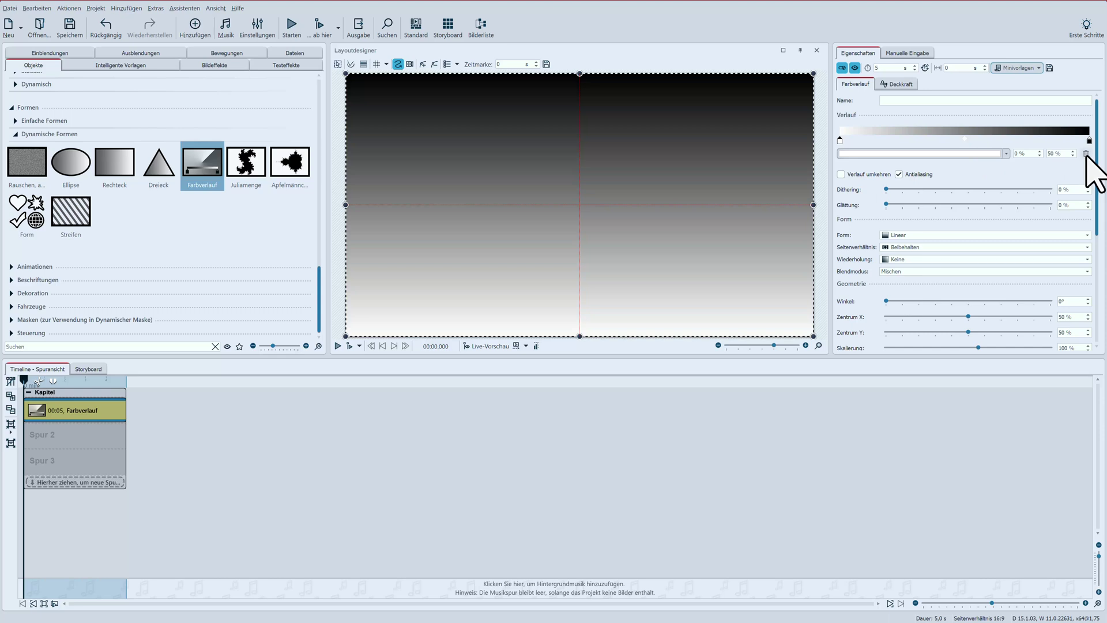
- Colour the gradient's start stop orange FFBD52FF and its end stop light yellow FFDB87FF from the custom palette
click(863, 154)
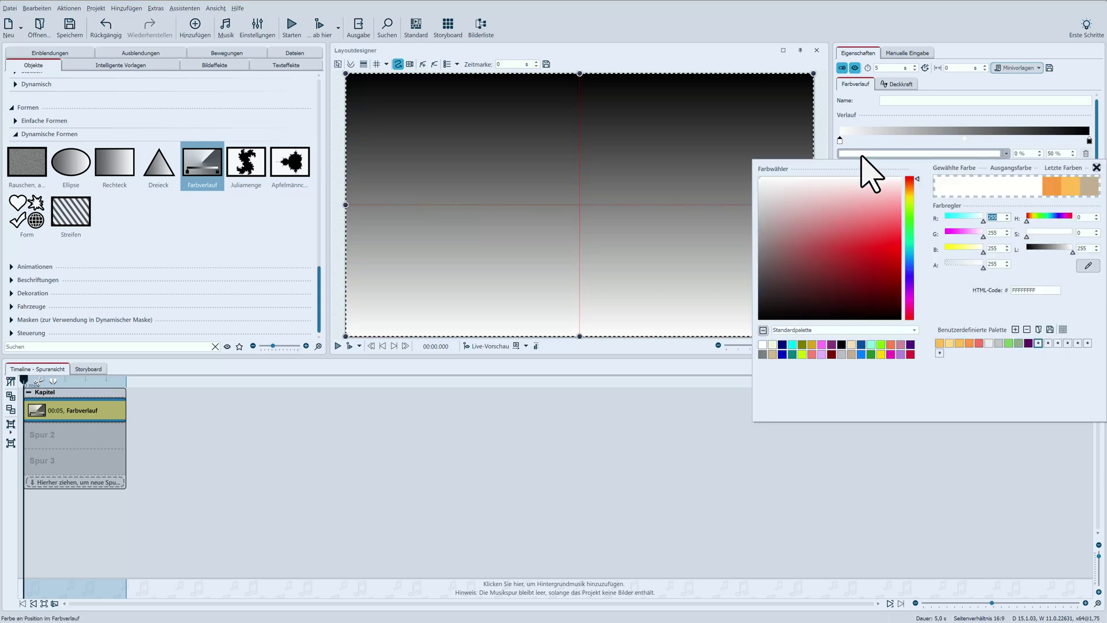
click(940, 342)
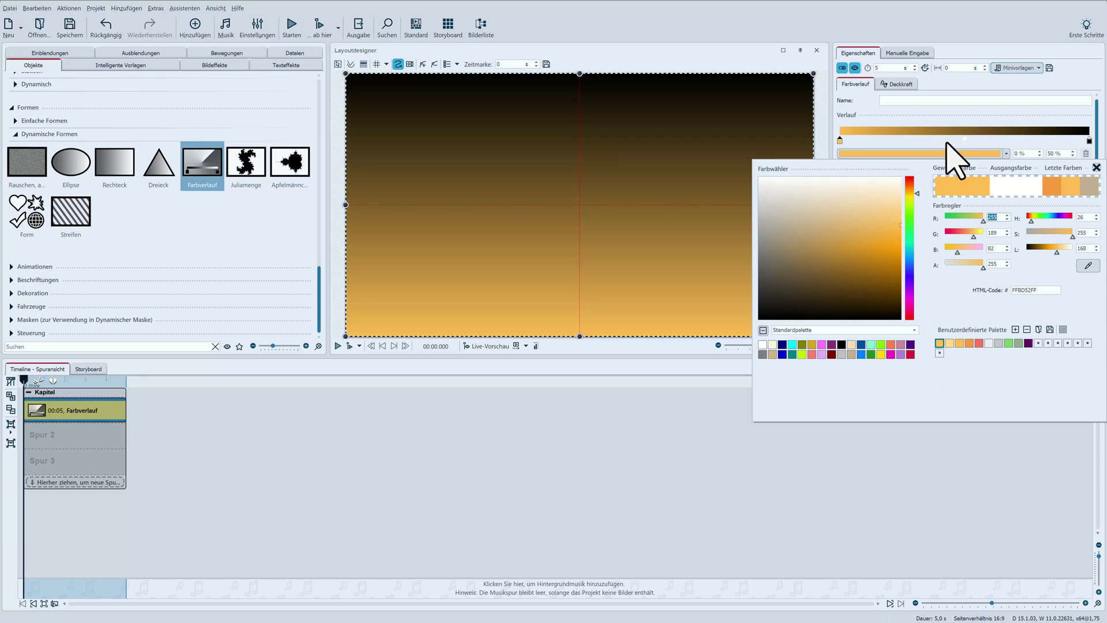
click(1089, 140)
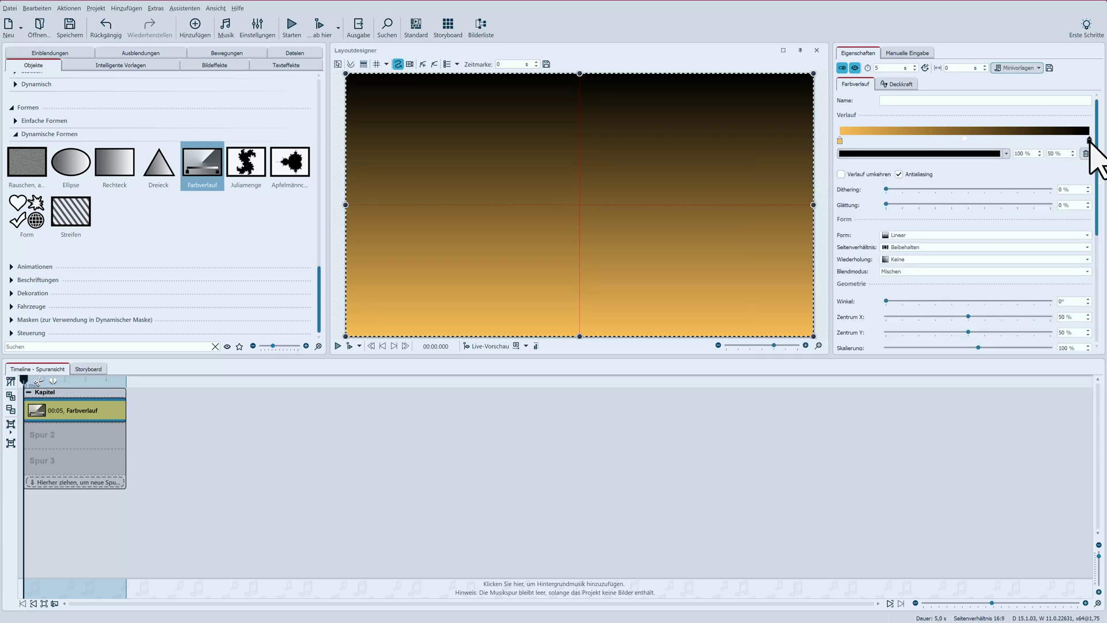
click(963, 154)
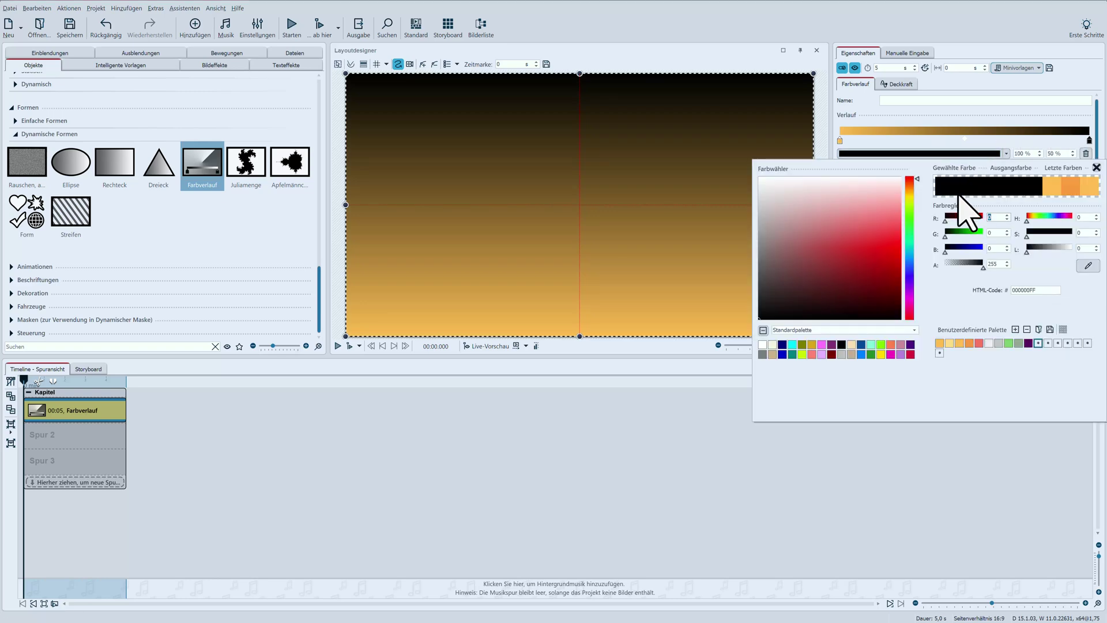
click(948, 344)
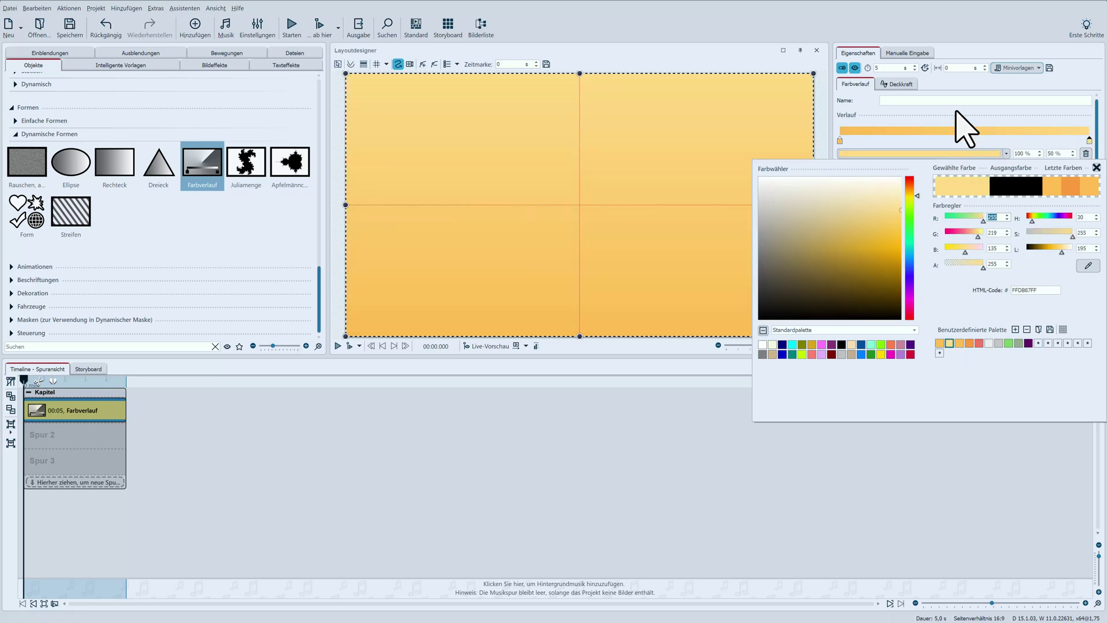
click(956, 111)
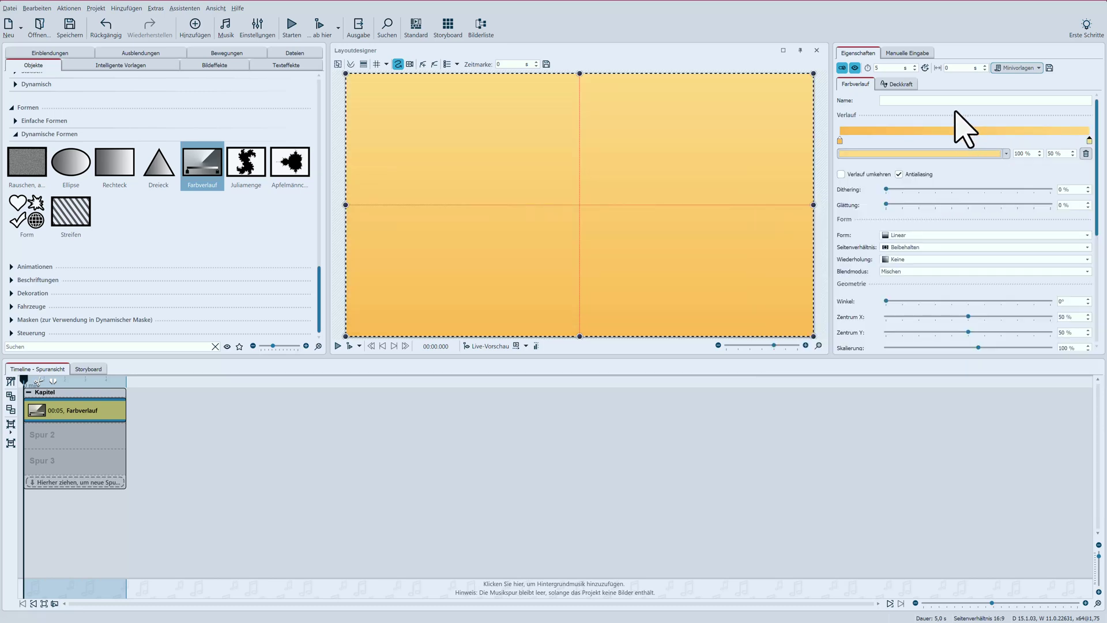
- Add a rectangle to the second track, shrink it to a full-width strip in the lower canvas and set its height to 30 %
drag(105, 166, 56, 434)
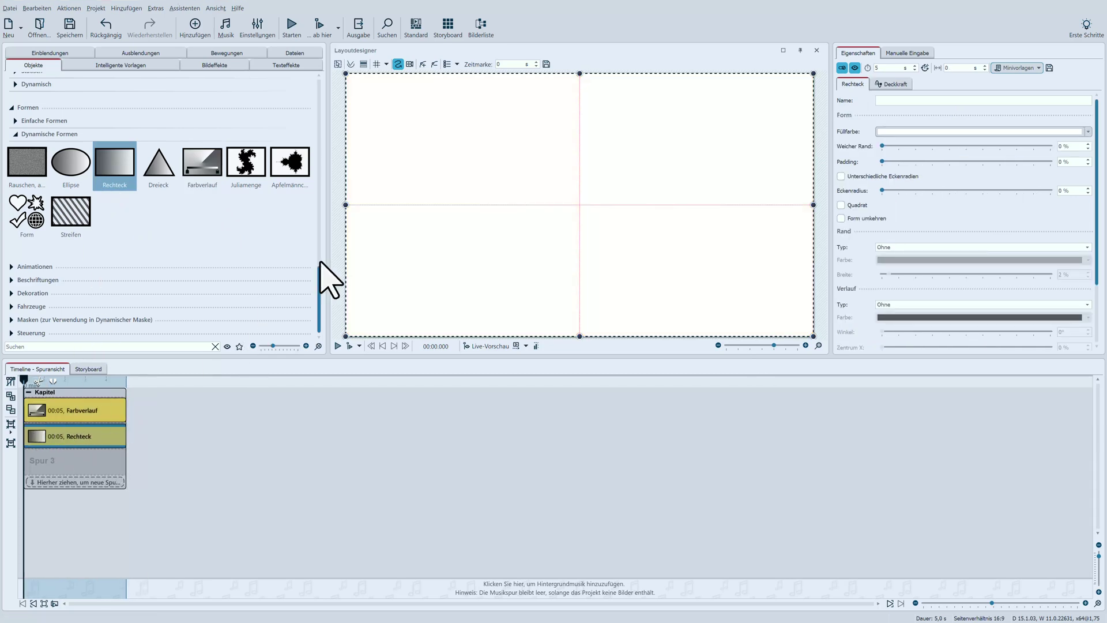
drag(581, 75, 584, 236)
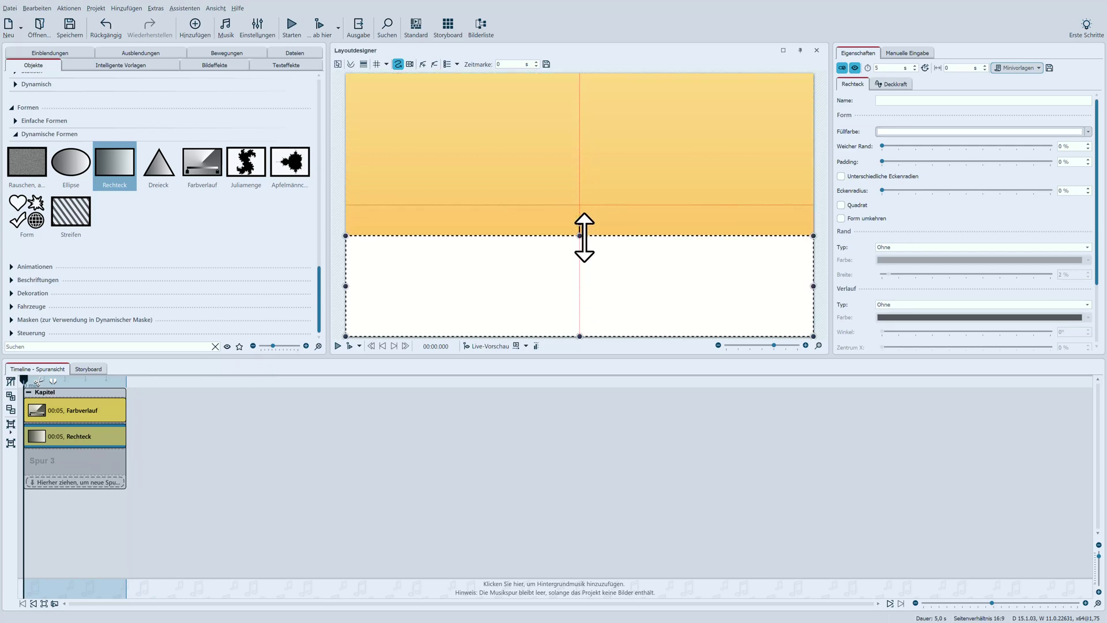
click(899, 53)
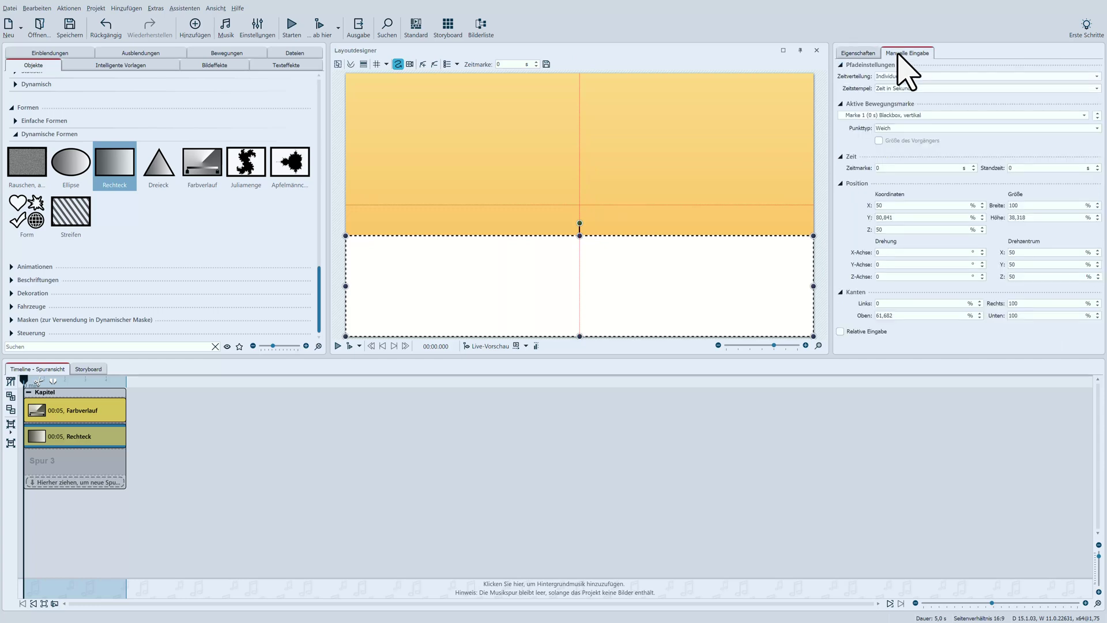
click(1026, 218)
key(Return)
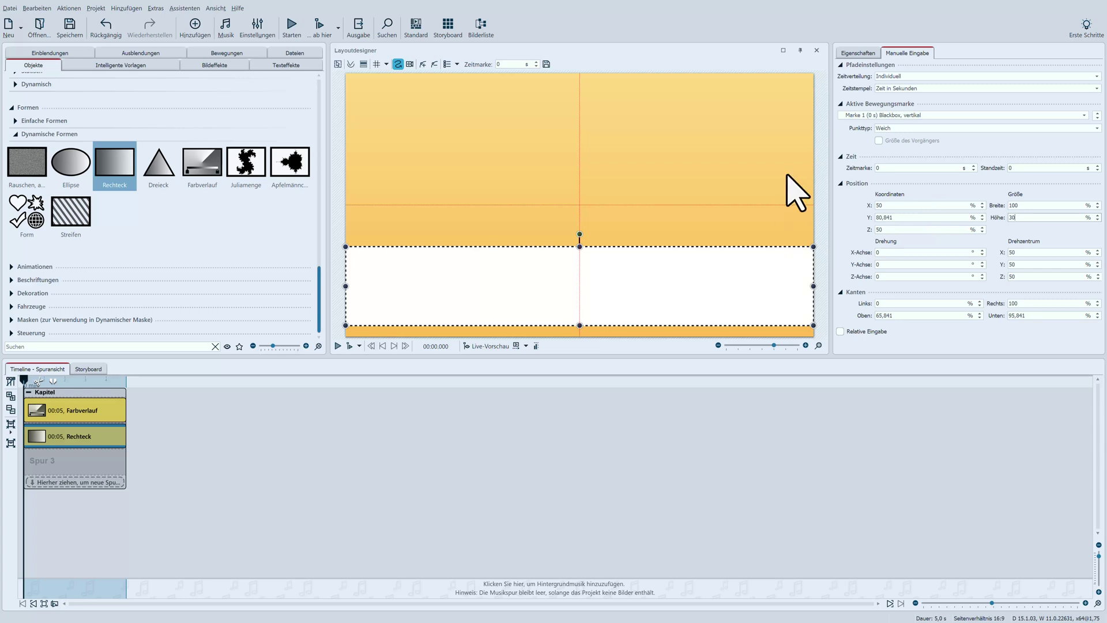
- Round the strip's corners with a corner radius of 100 %
click(846, 53)
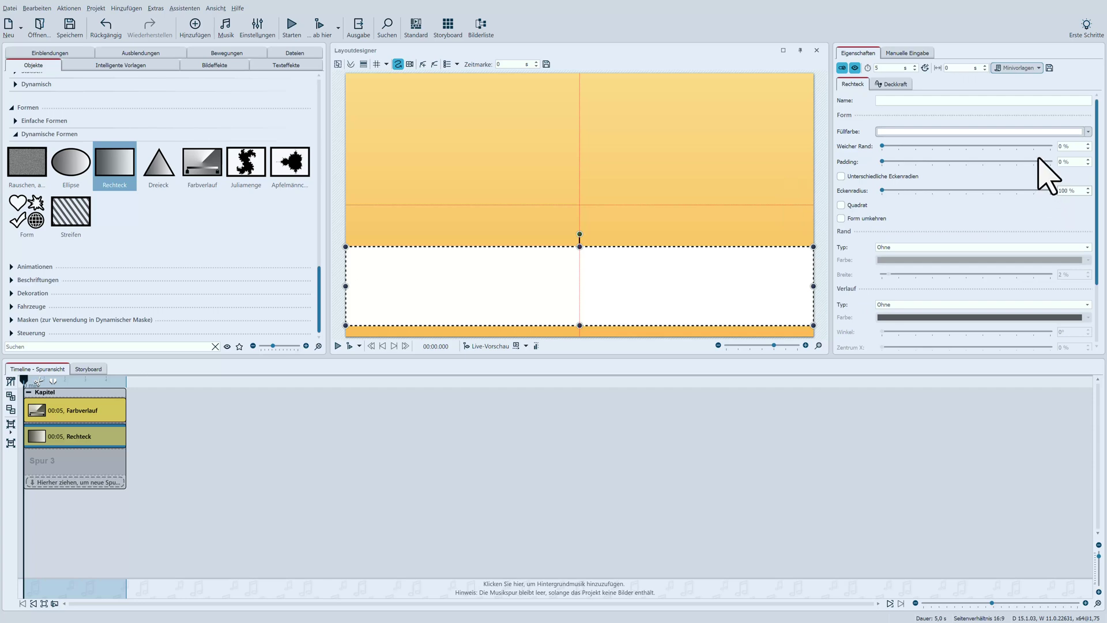
key(Return)
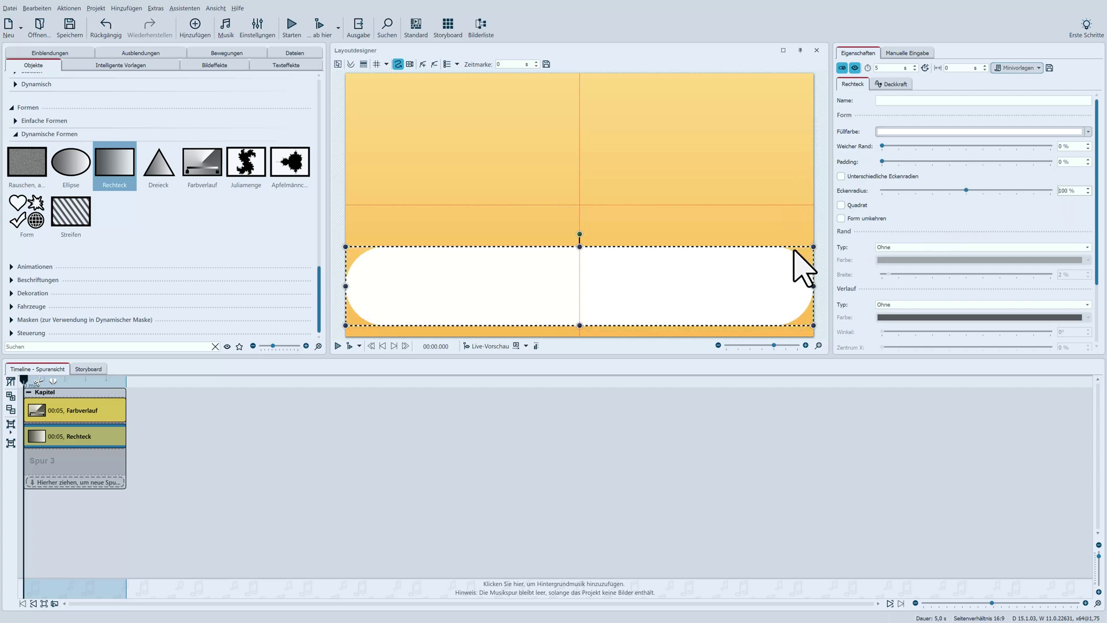